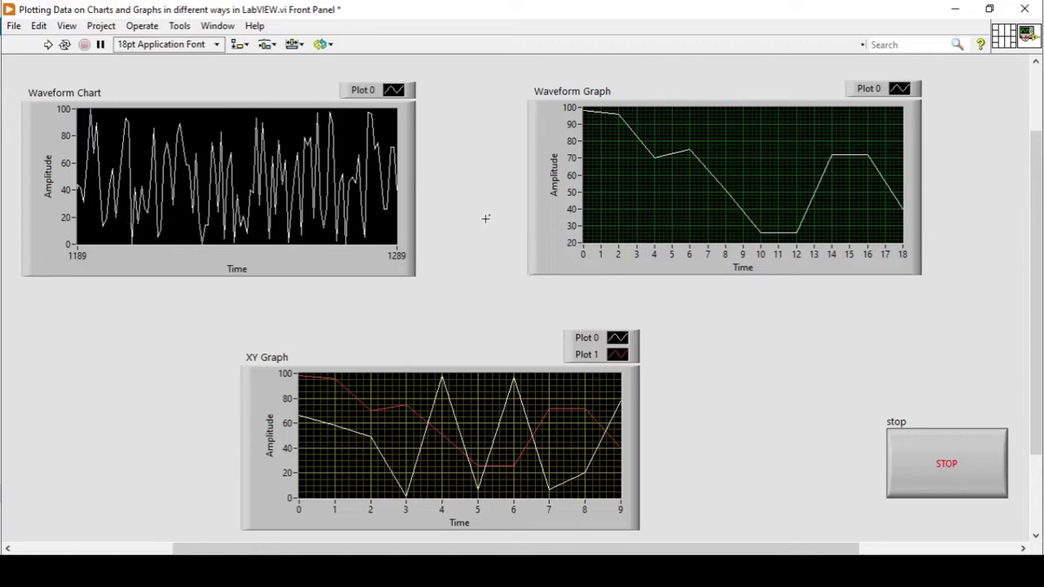
# Select the Waveform Chart, then the Waveform Graph, deselect, and select the XY Graph label
pyautogui.click(399, 225)
pyautogui.click(590, 204)
pyautogui.click(478, 218)
pyautogui.moveTo(697, 207)
pyautogui.moveTo(398, 229)
pyautogui.moveTo(536, 223)
pyautogui.moveTo(637, 215)
pyautogui.moveTo(459, 352)
pyautogui.moveTo(262, 355)
pyautogui.moveTo(257, 376)
pyautogui.click(267, 357)
# Open the Waveform Chart's Properties, move the dialog aside, and show the Plots tab
pyautogui.moveTo(282, 194)
pyautogui.rightClick(223, 166)
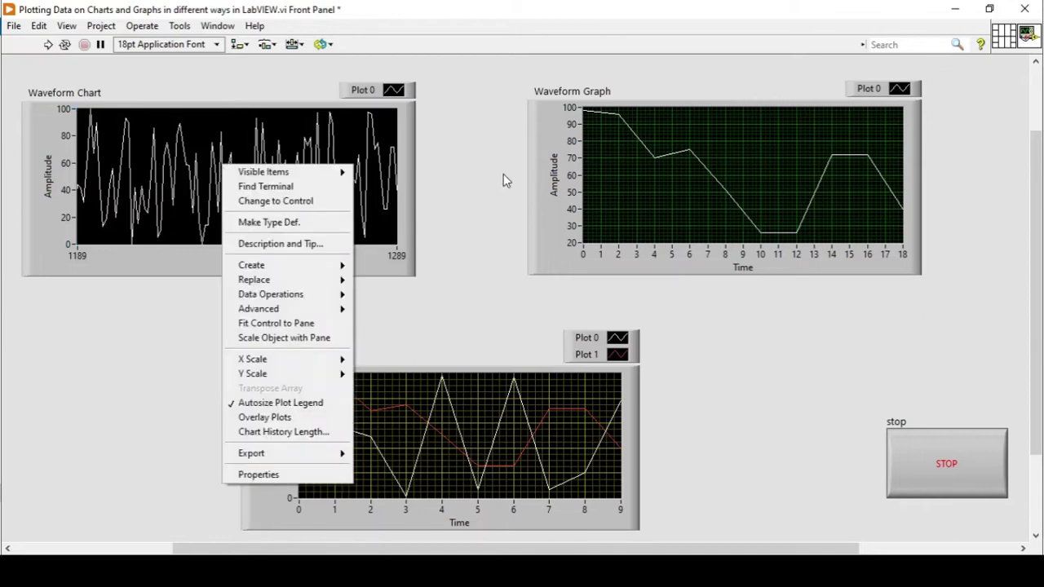
pyautogui.click(273, 475)
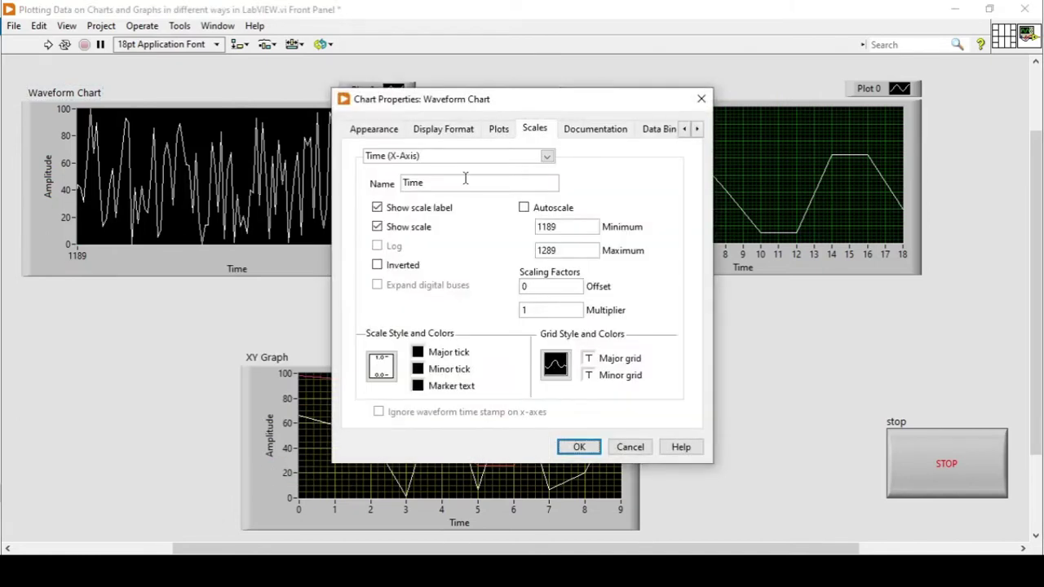
pyautogui.moveTo(504, 100); pyautogui.dragTo(597, 68)
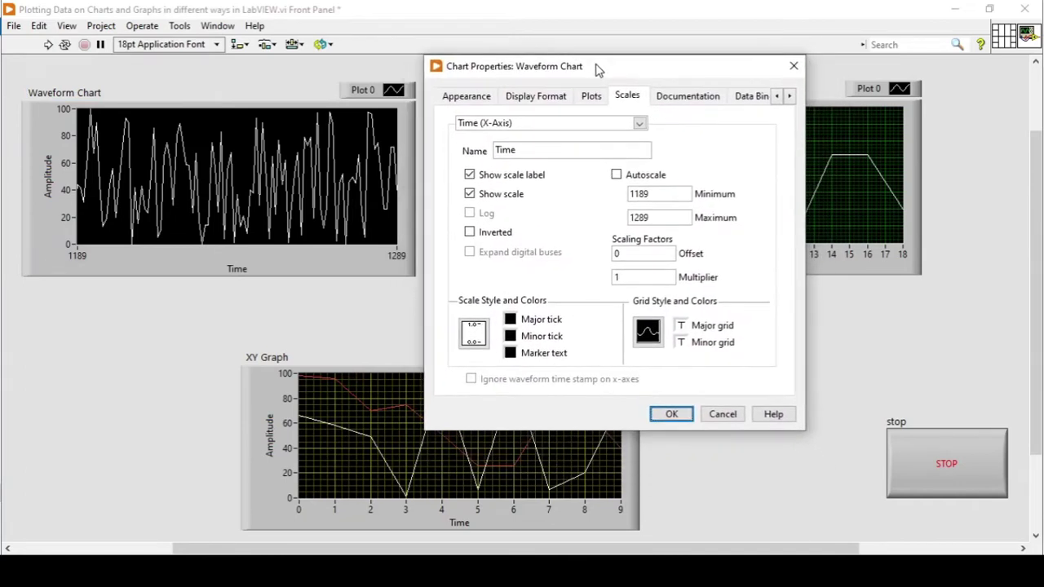
pyautogui.click(600, 102)
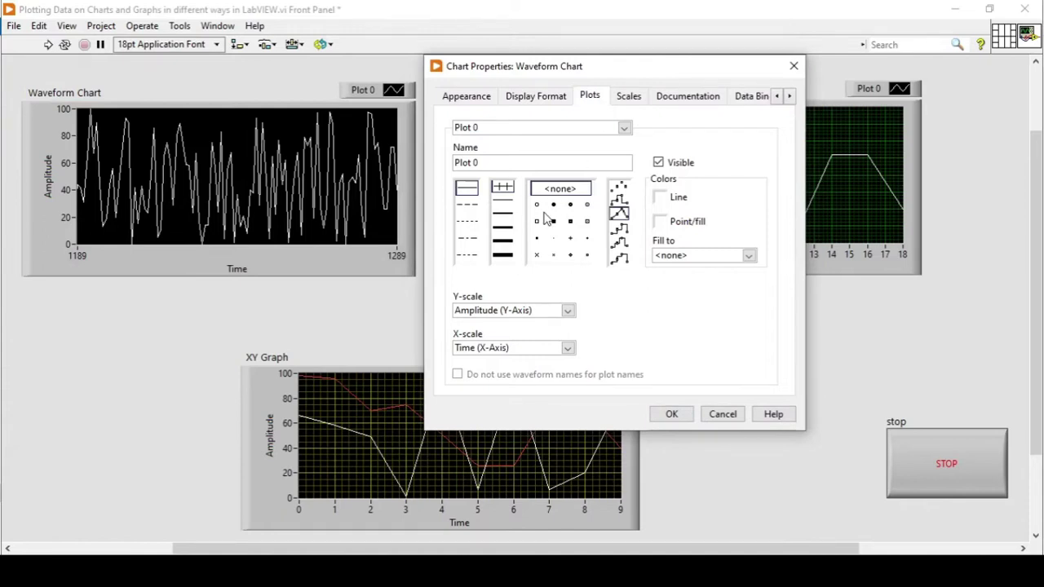
pyautogui.click(619, 200)
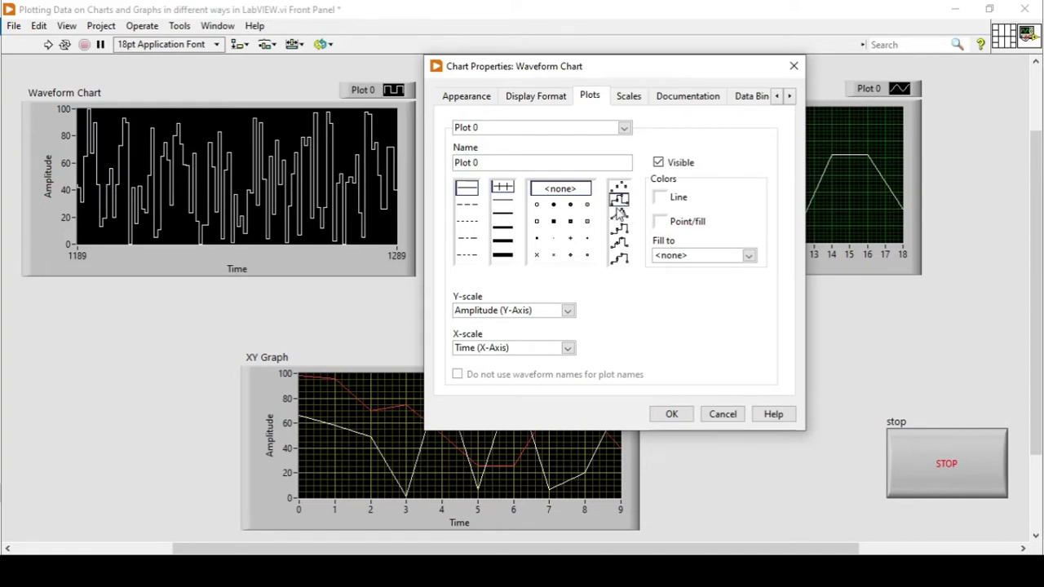
pyautogui.click(620, 231)
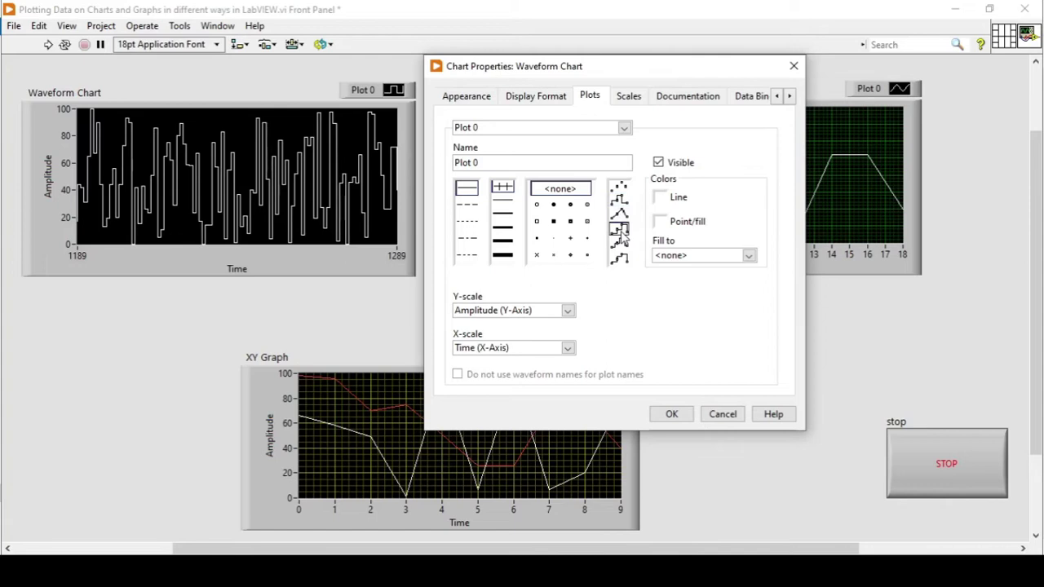
pyautogui.click(622, 246)
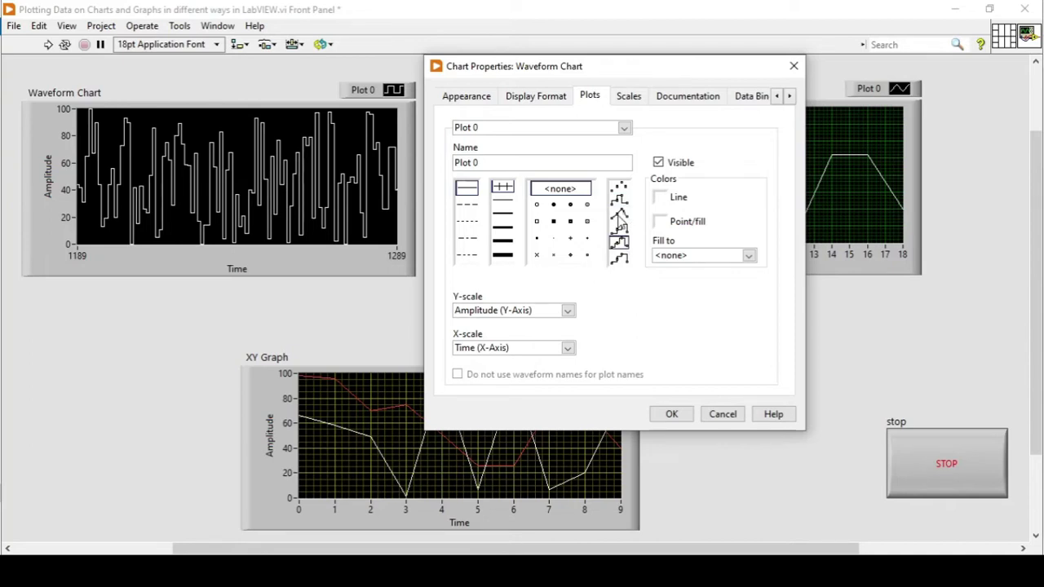
pyautogui.click(620, 216)
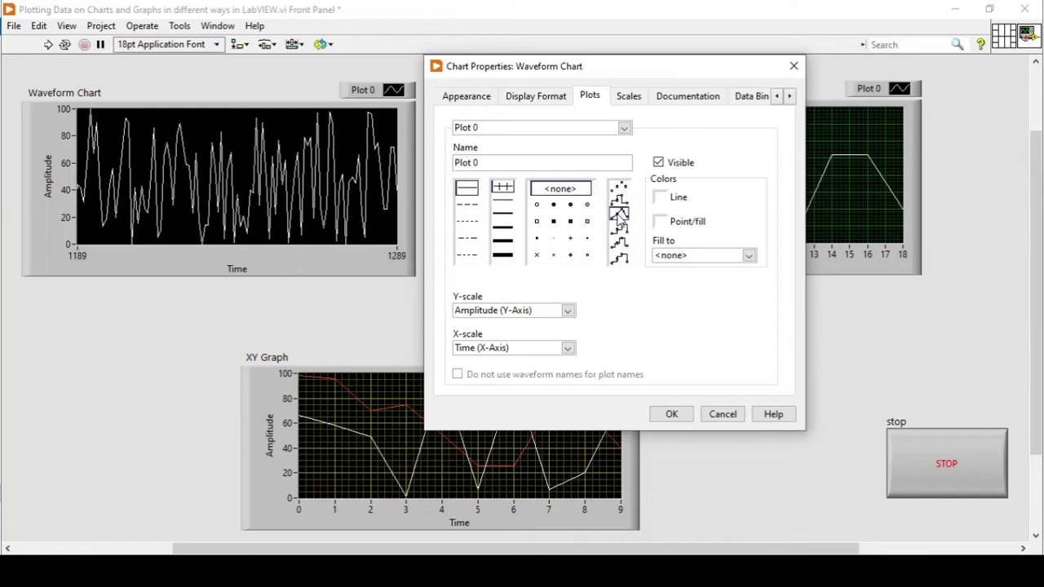
# Give Plot 0 filled square points and a dashed line, keeping the thinnest width after trying thicker ones
pyautogui.click(570, 223)
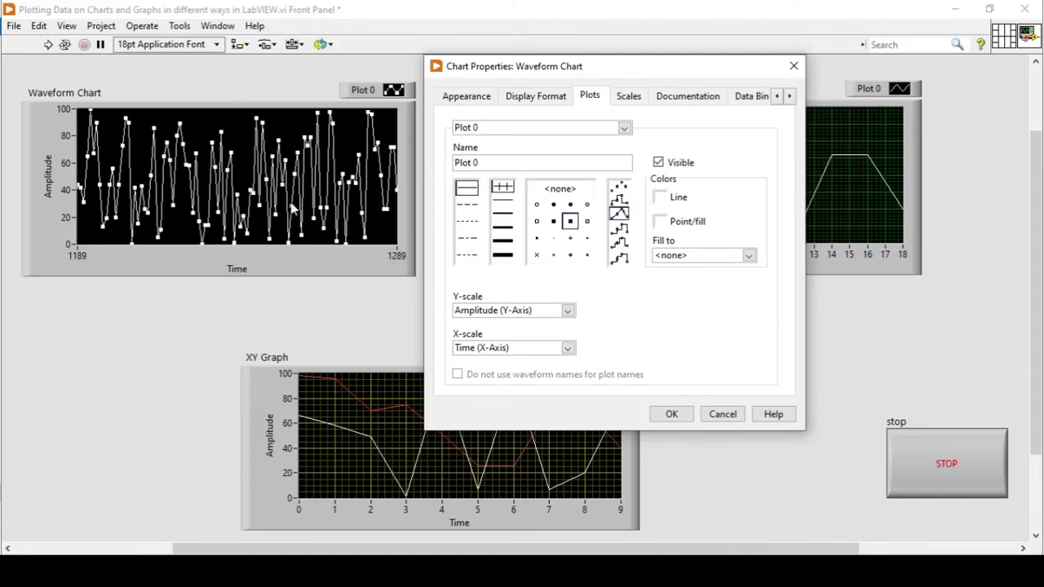
pyautogui.click(504, 215)
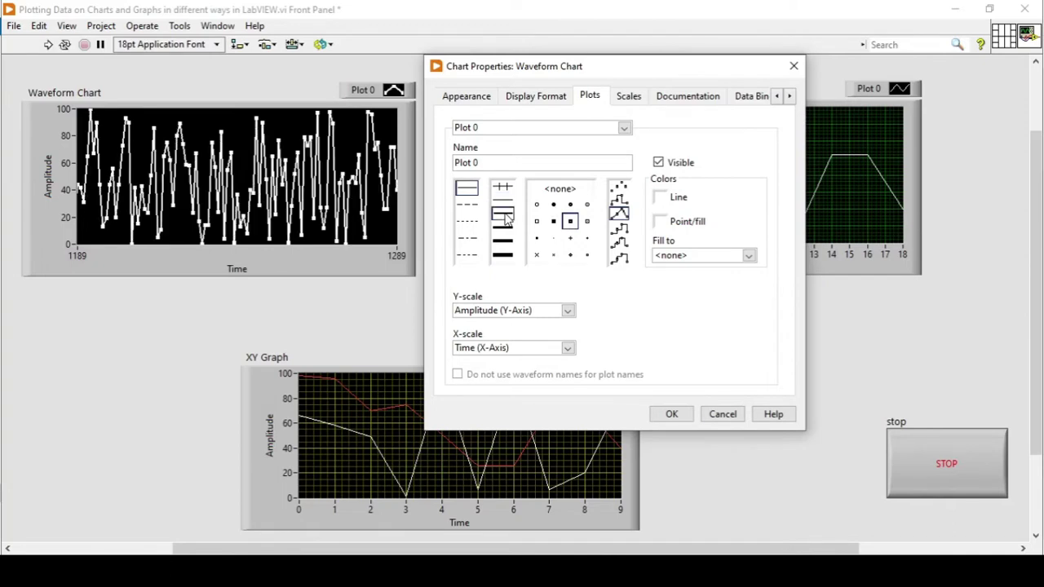
pyautogui.click(503, 228)
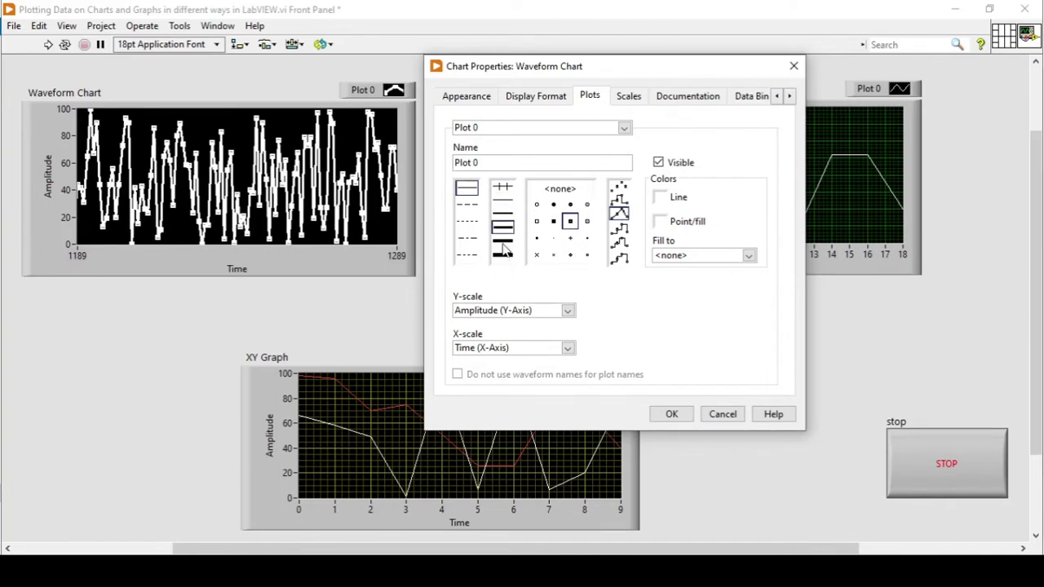
pyautogui.click(503, 242)
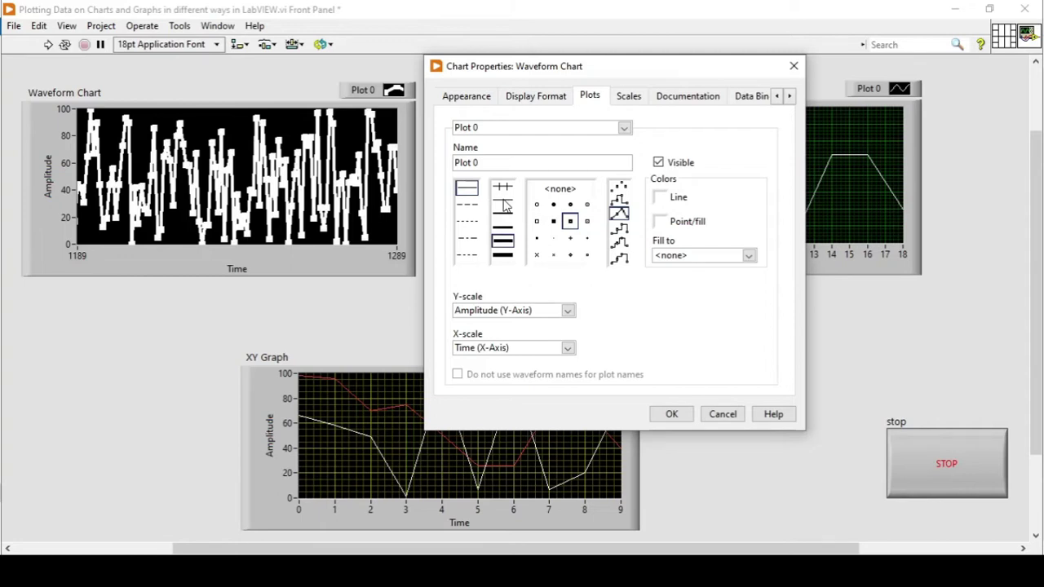
pyautogui.click(503, 203)
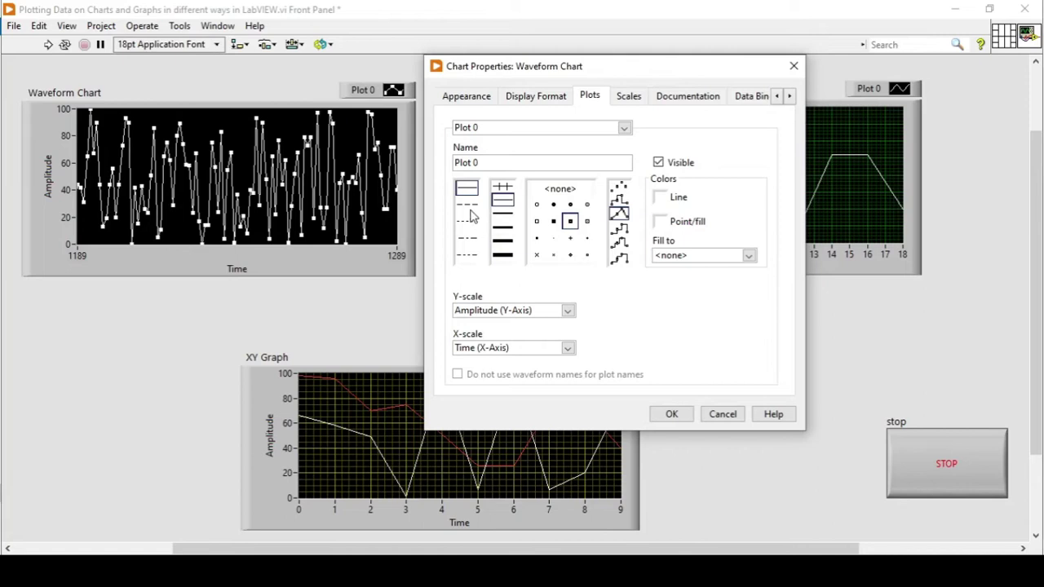
pyautogui.click(466, 205)
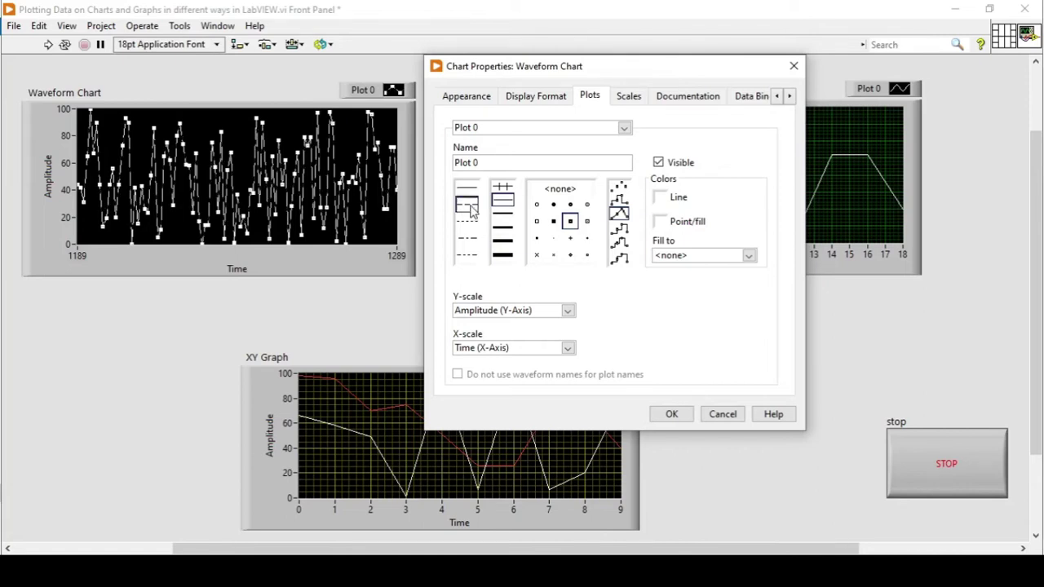
# Make Plot 0 a dotted line with green Point/fill and a yellow Line colour
pyautogui.click(468, 223)
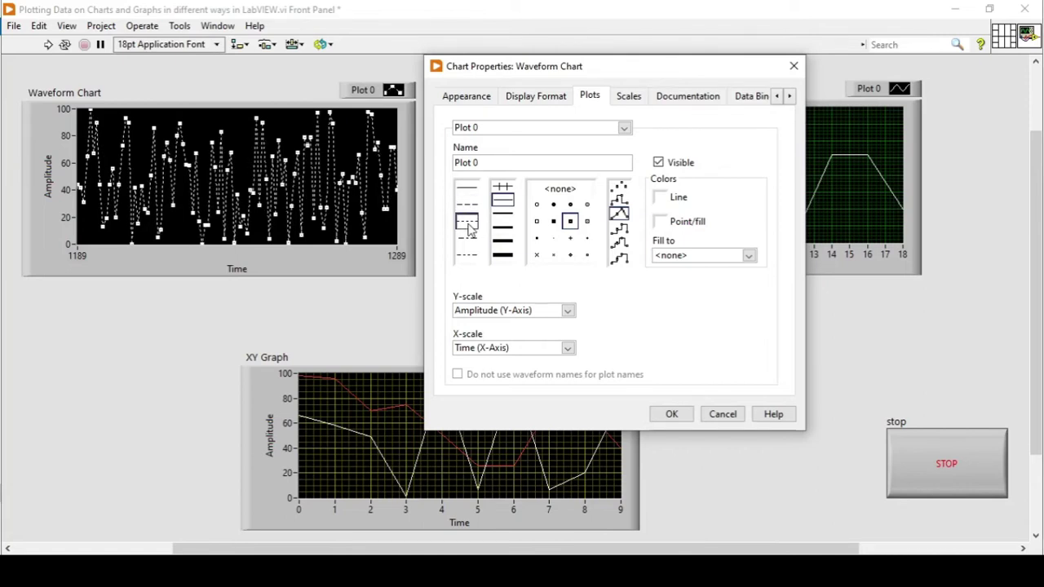
pyautogui.click(660, 221)
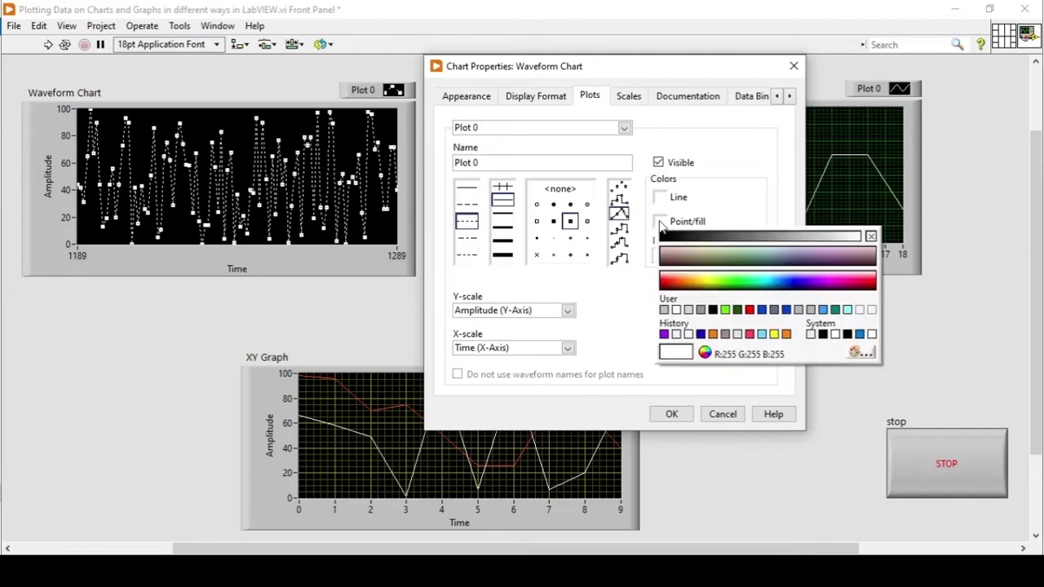
pyautogui.click(725, 311)
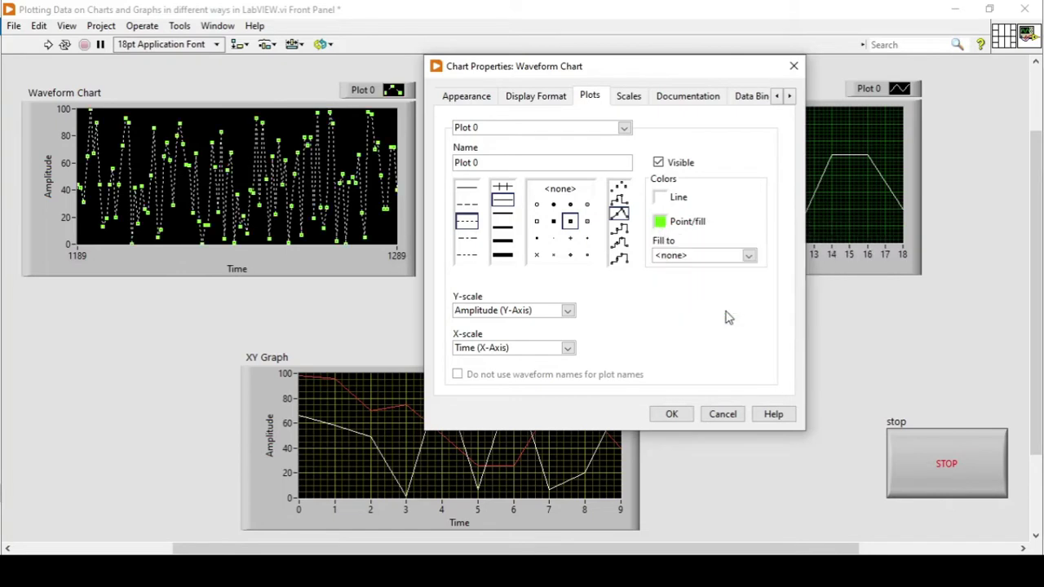
pyautogui.click(660, 201)
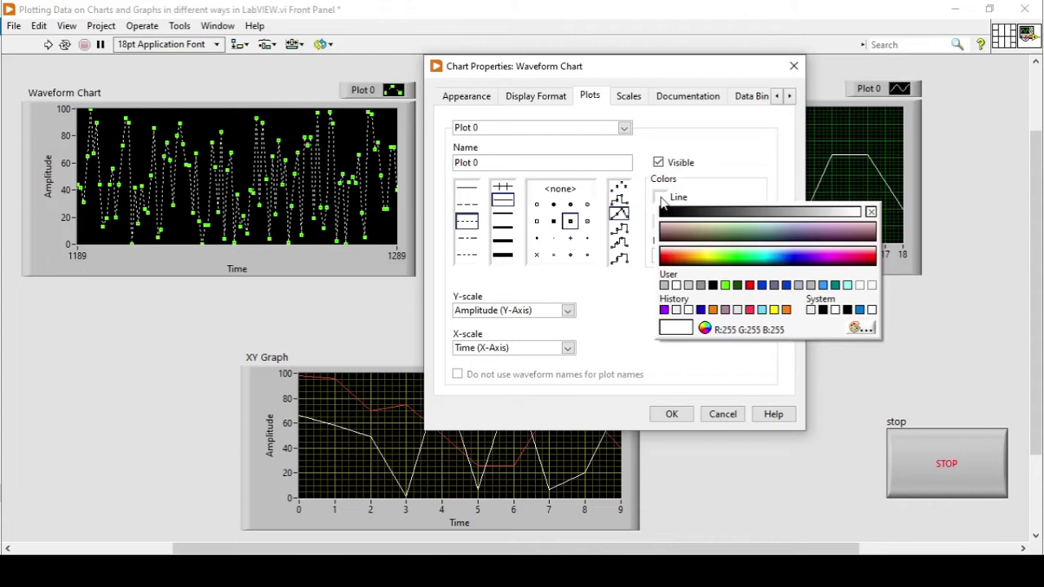
pyautogui.click(707, 258)
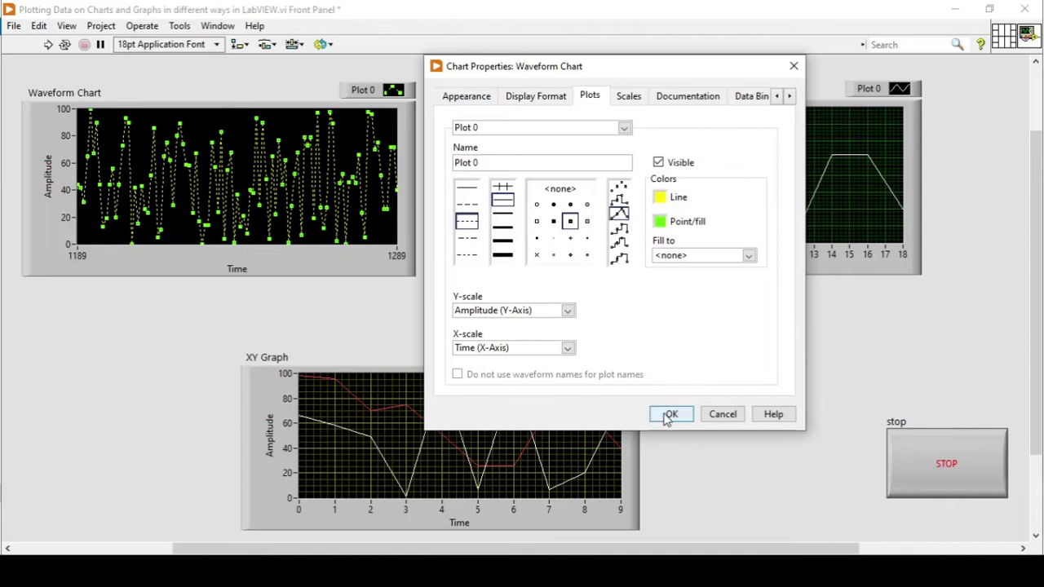
# Check the Display Format and Scales tabs, keep the major grid transparent, and click OK
pyautogui.click(532, 101)
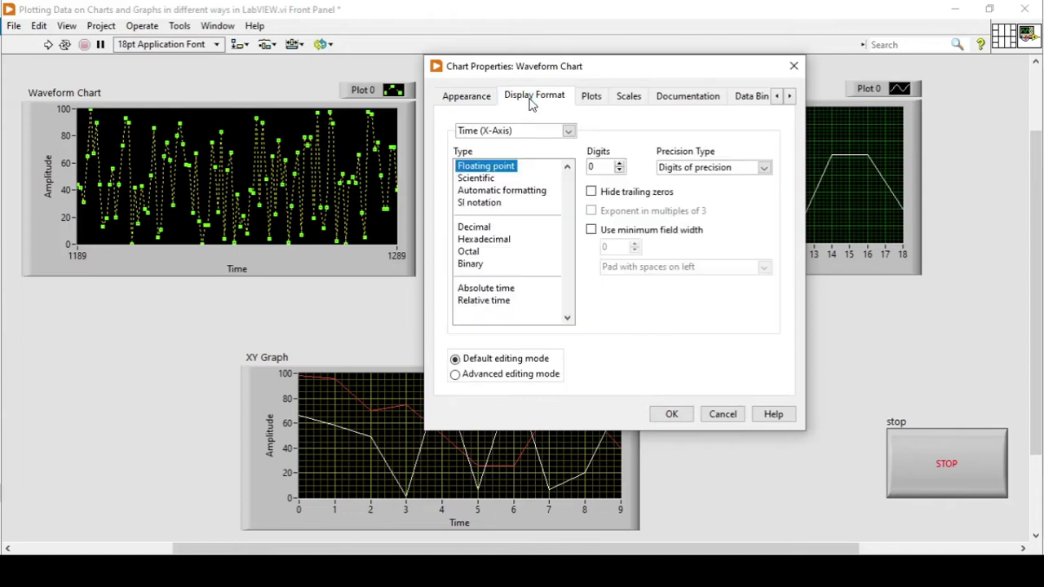
pyautogui.click(633, 103)
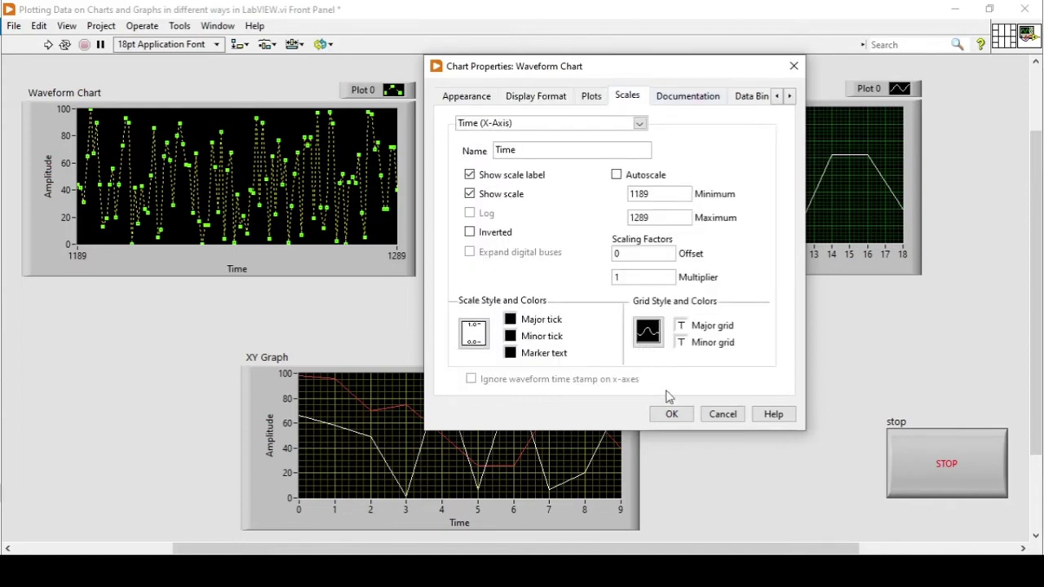
pyautogui.click(682, 328)
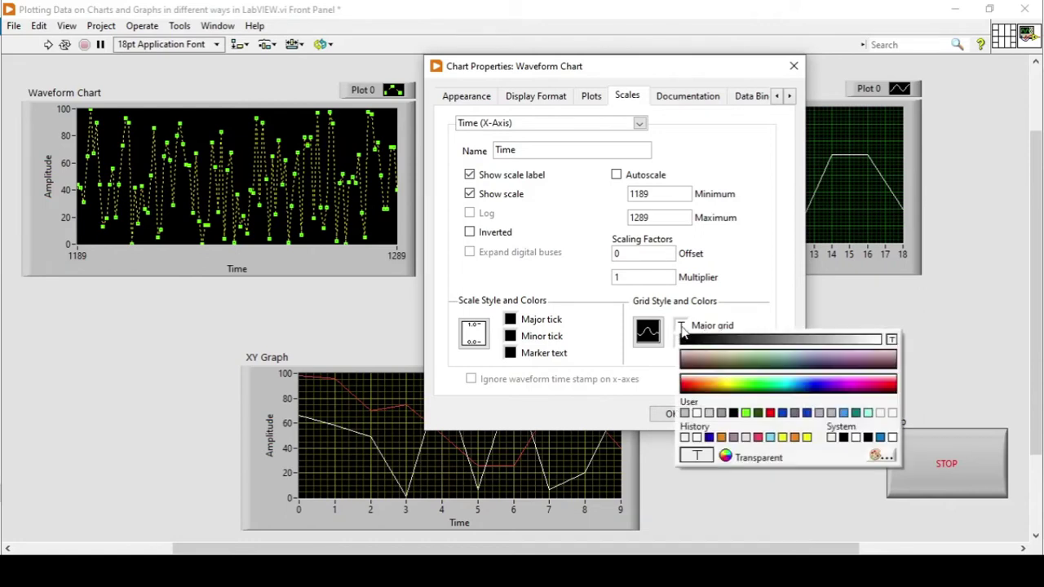
pyautogui.click(672, 415)
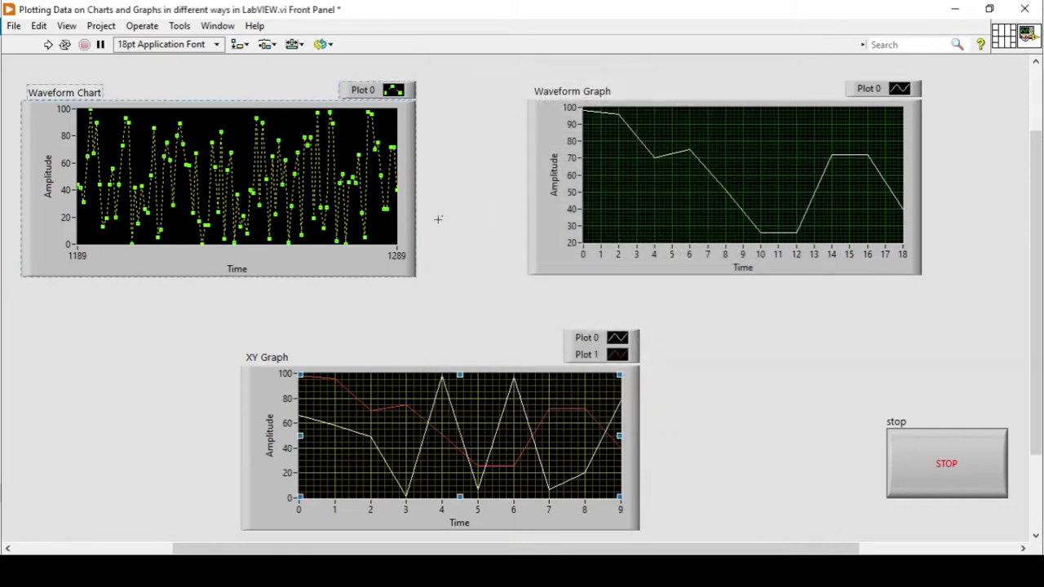
pyautogui.click(74, 28)
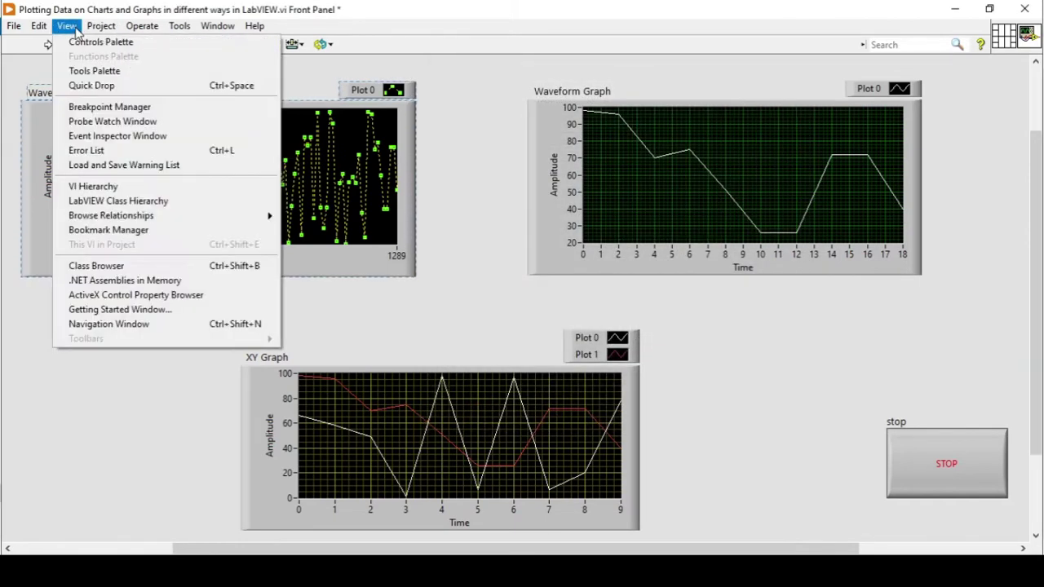
# From the Tools palette, use Set Color to paint the chart's plot area white, then cyan, then red
pyautogui.click(95, 71)
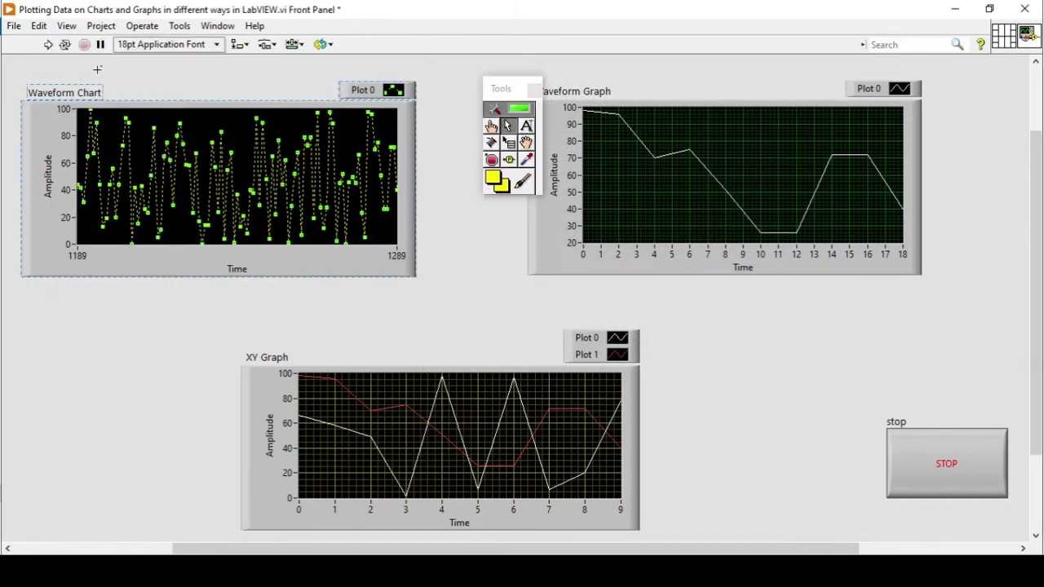
pyautogui.click(505, 189)
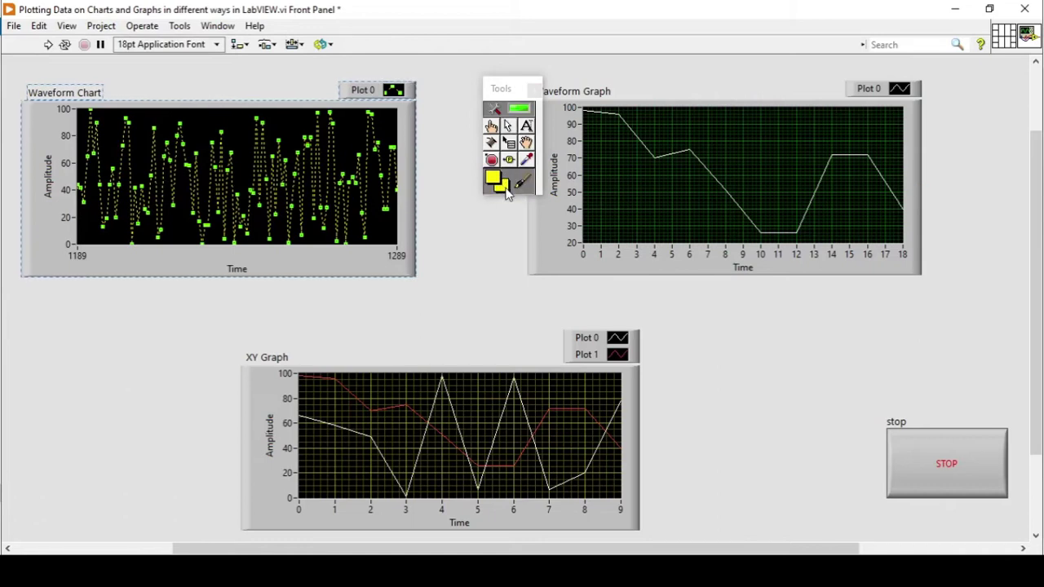
pyautogui.click(505, 189)
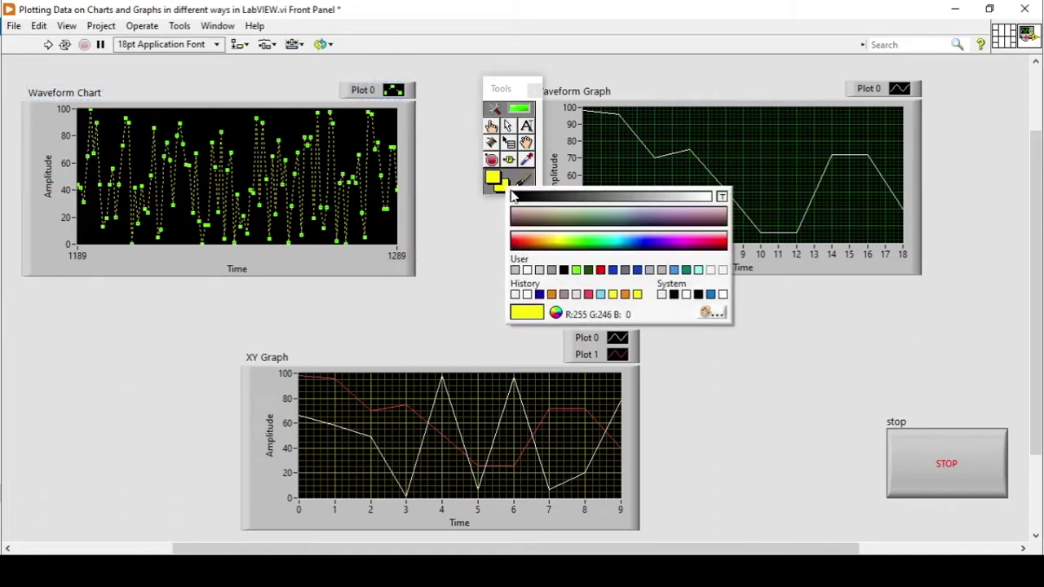
pyautogui.click(527, 271)
pyautogui.click(217, 115)
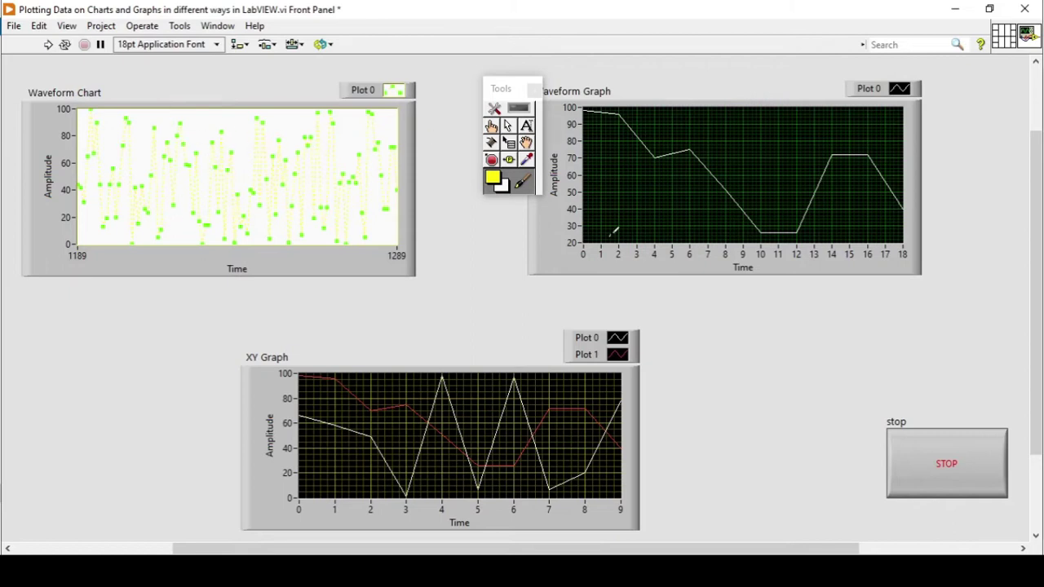
pyautogui.click(503, 189)
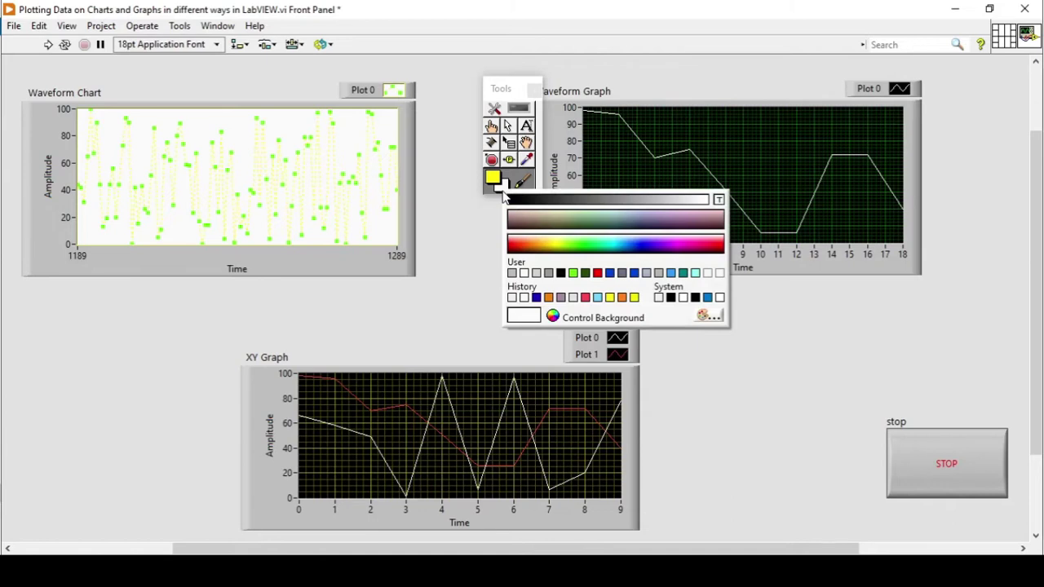
pyautogui.click(695, 273)
pyautogui.click(356, 115)
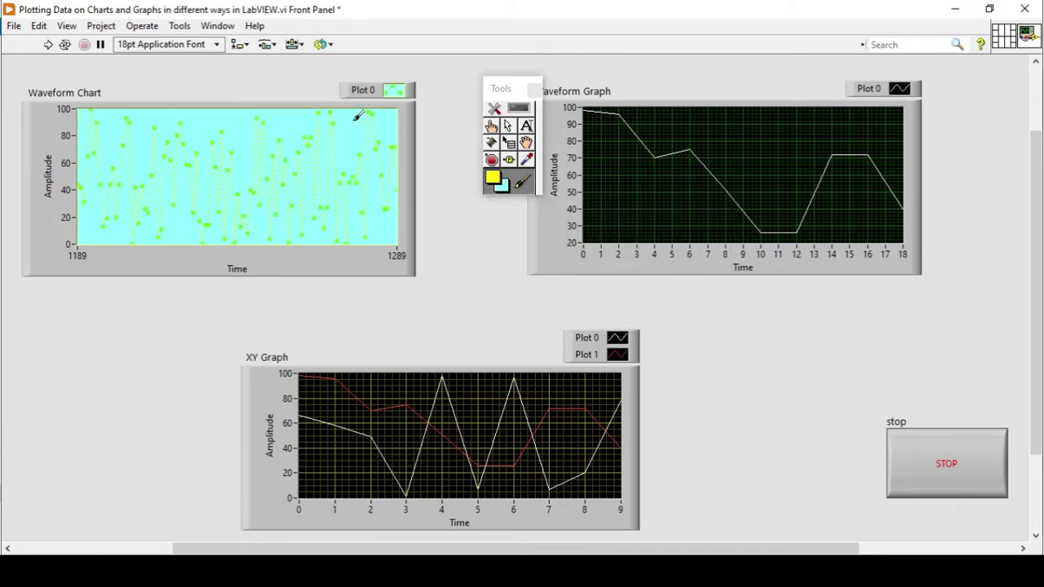
pyautogui.click(503, 189)
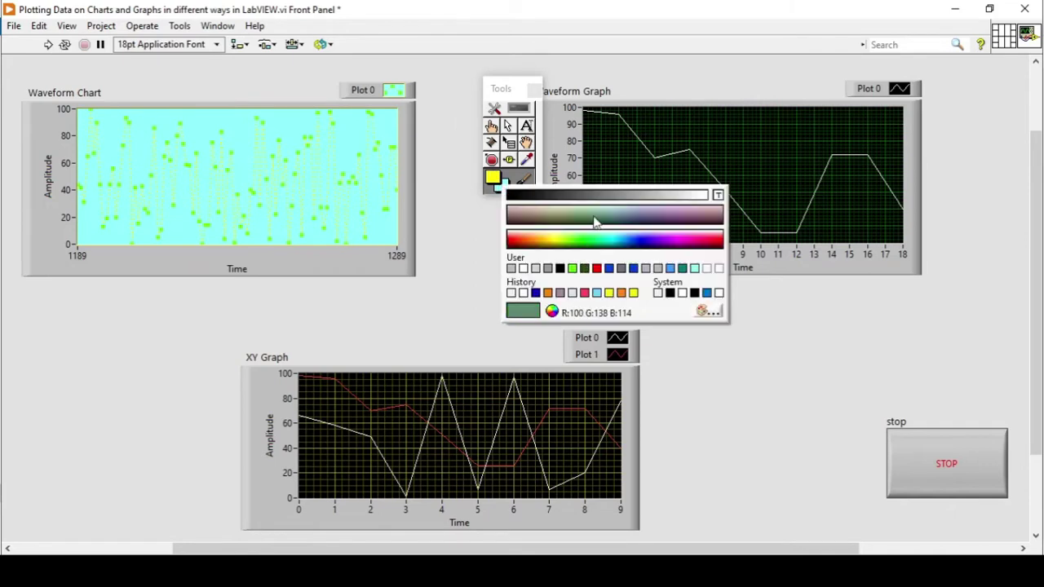
pyautogui.click(512, 243)
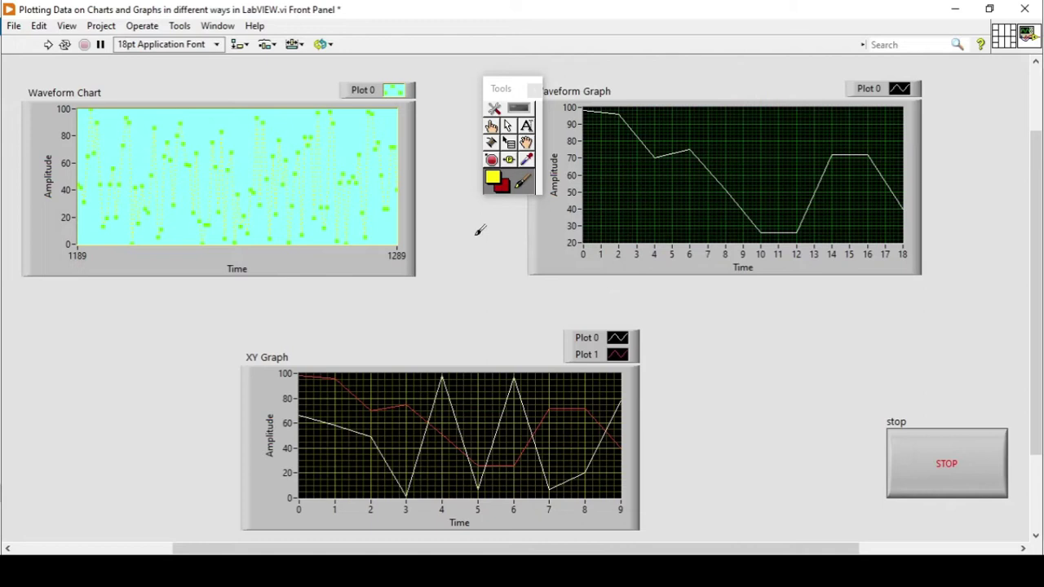
pyautogui.click(356, 124)
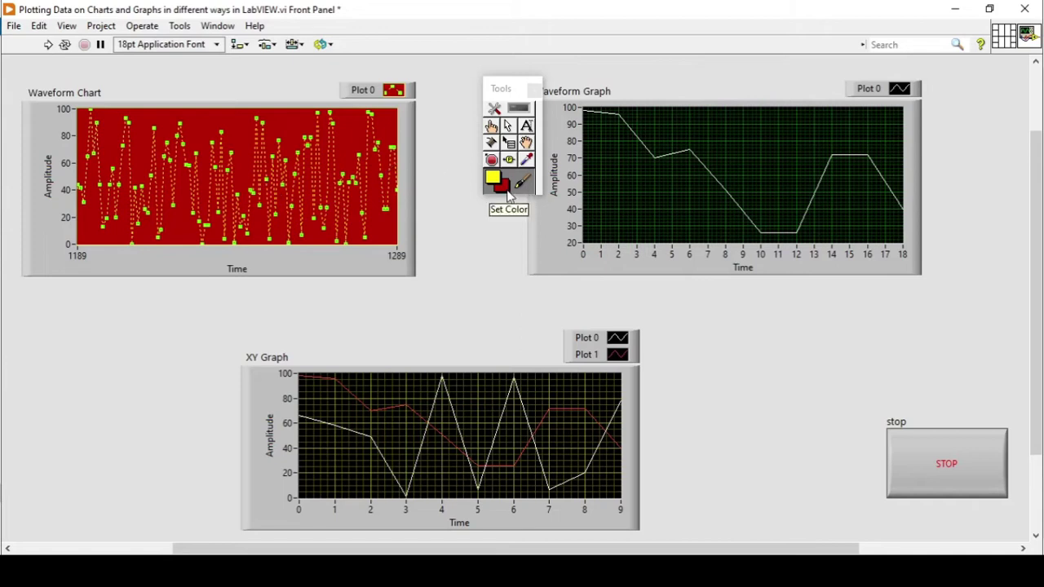
# Paint the chart frame, then use Transparent to clear the x-scale label and plot backgrounds
pyautogui.click(377, 255)
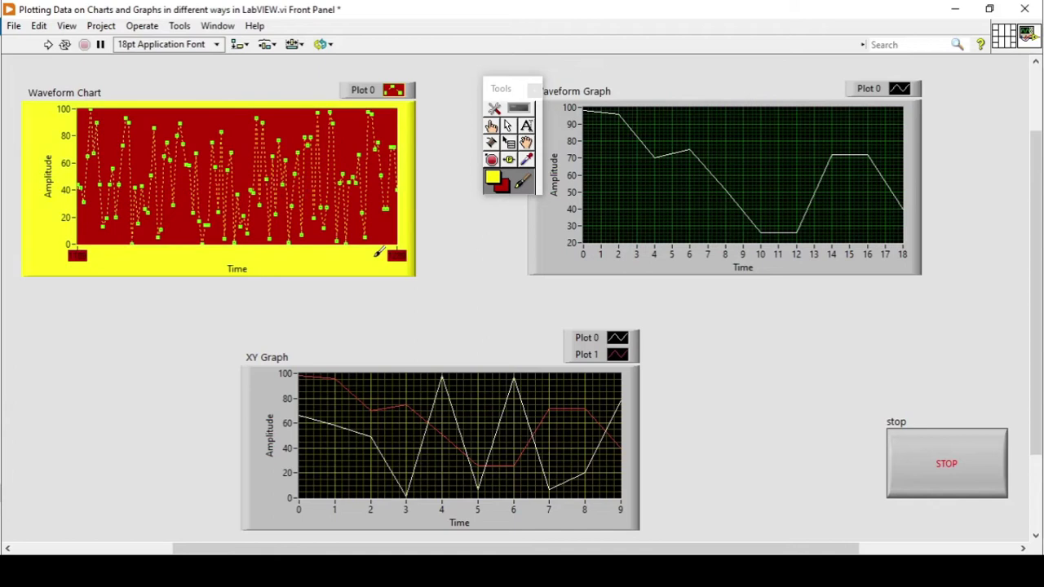
pyautogui.click(495, 177)
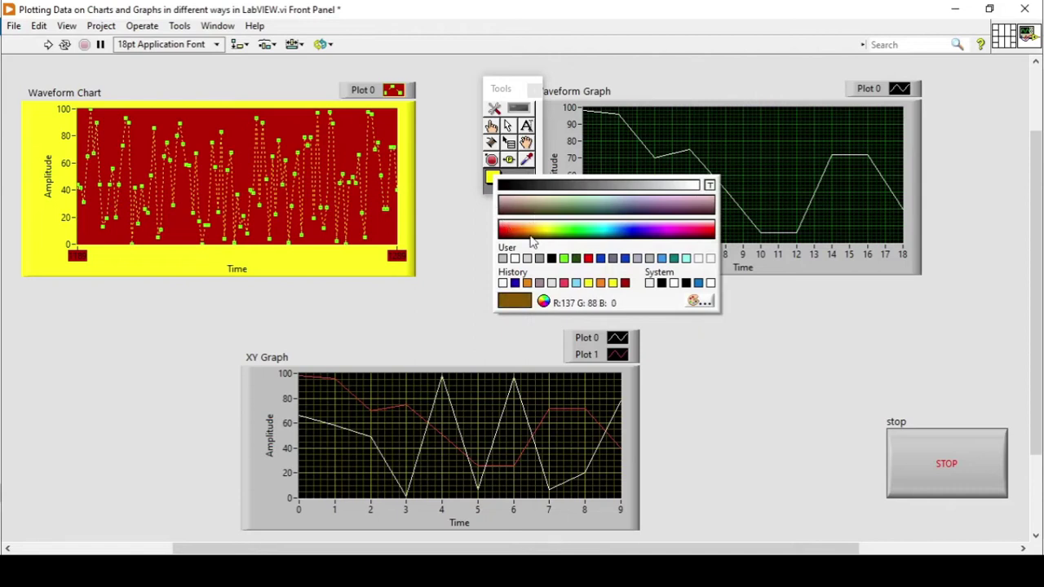
pyautogui.click(710, 186)
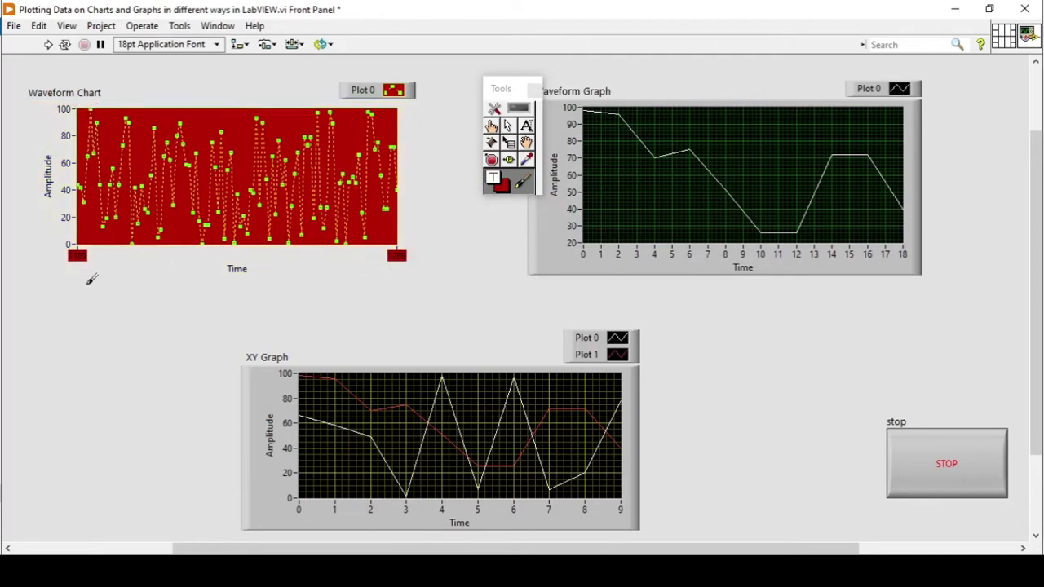
pyautogui.click(502, 187)
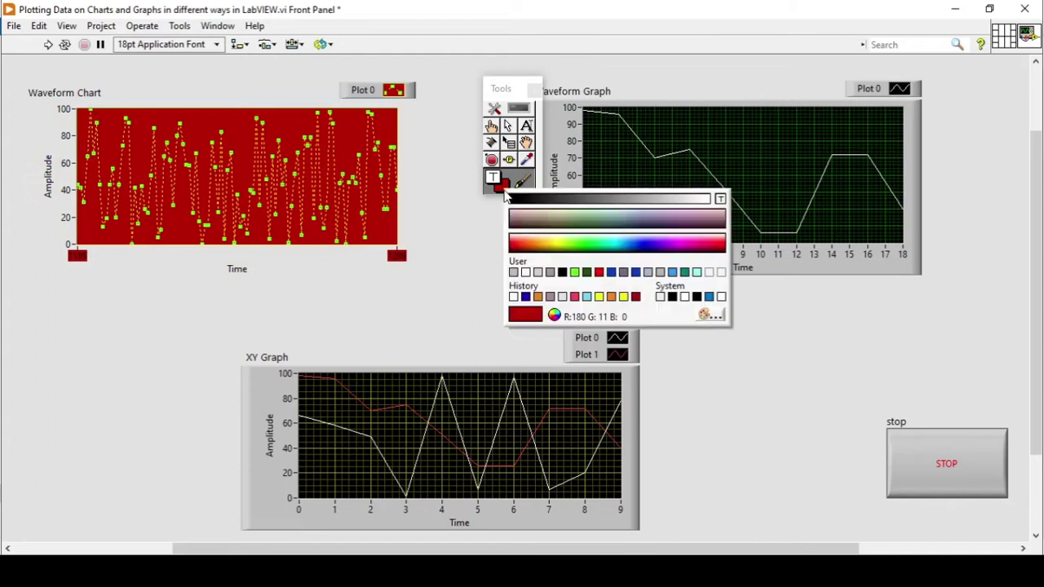
pyautogui.click(721, 199)
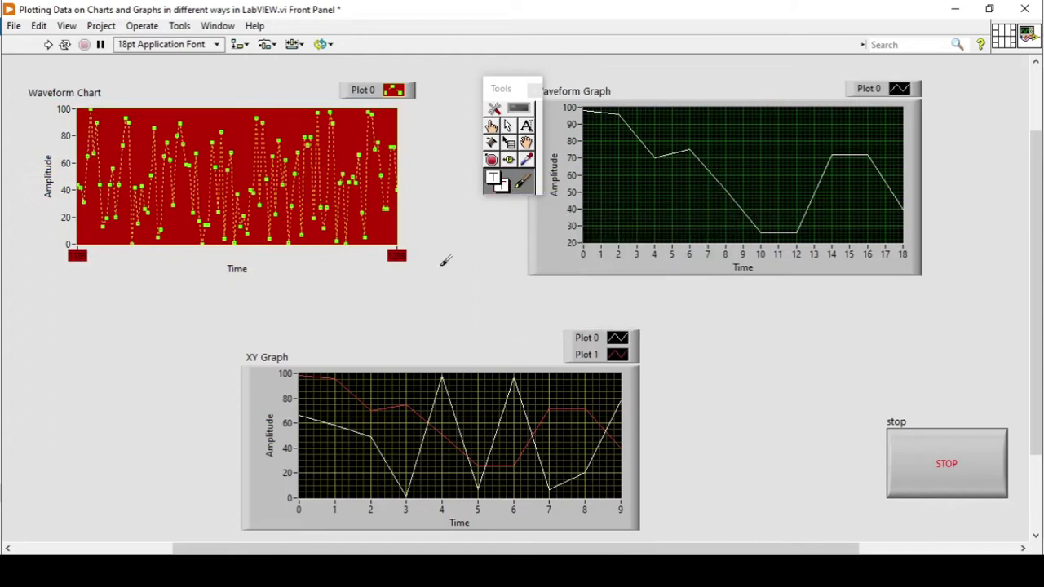
pyautogui.click(340, 259)
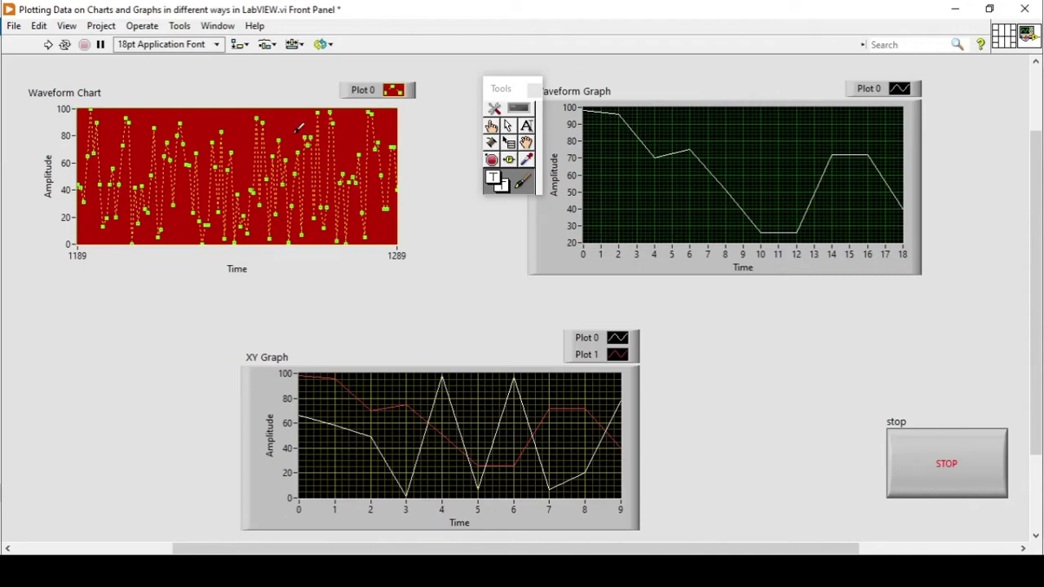
pyautogui.click(225, 112)
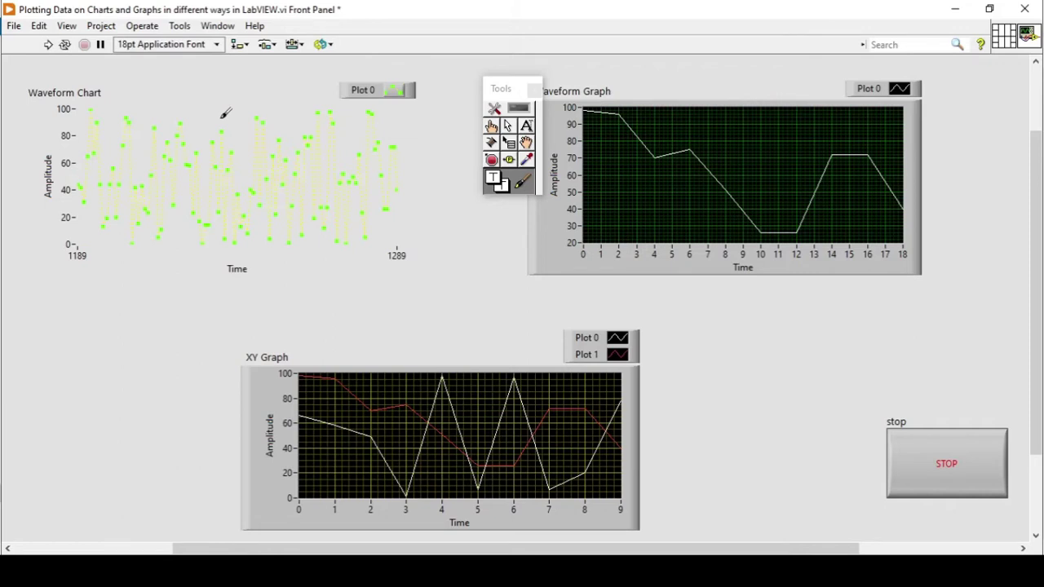
# Restore automatic tool selection, close the Tools palette, and run then stop the VI
pyautogui.click(526, 109)
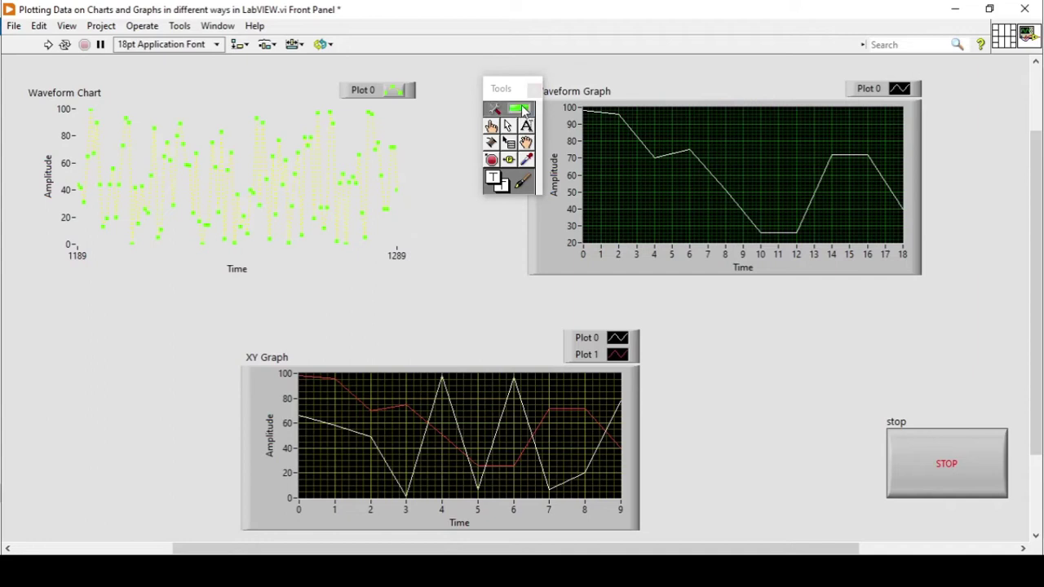
pyautogui.click(534, 90)
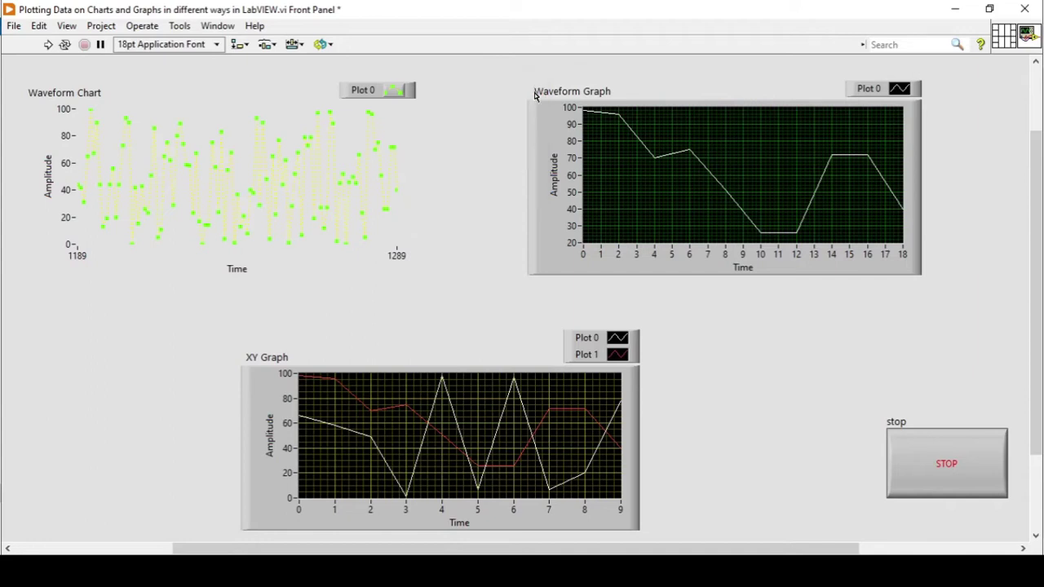
pyautogui.click(48, 45)
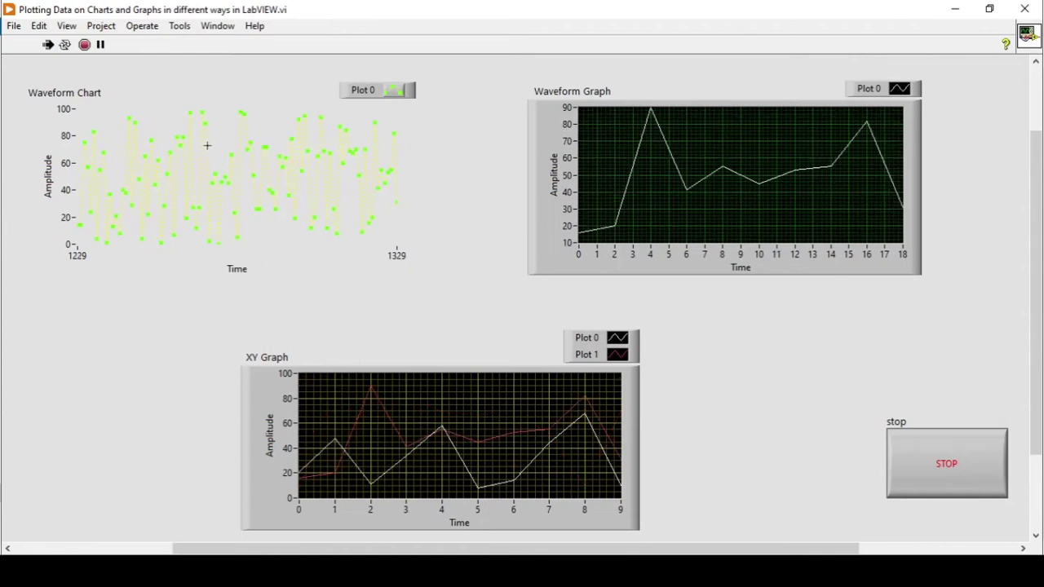
pyautogui.click(84, 44)
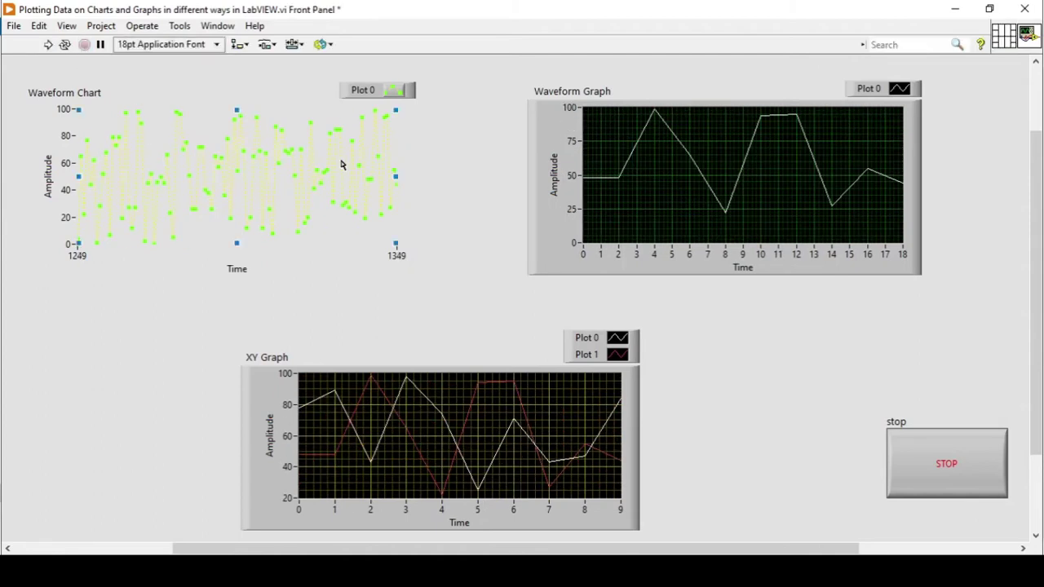
# Set the front panel pane's background to the Clouds image in its Properties
pyautogui.rightClick(1035, 245)
pyautogui.click(982, 356)
pyautogui.click(439, 134)
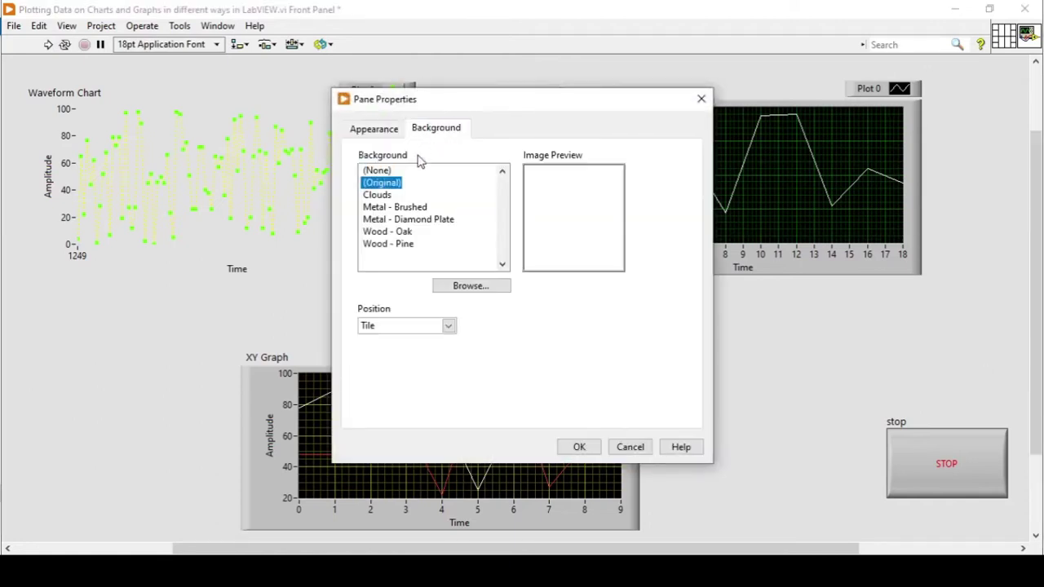
pyautogui.click(377, 195)
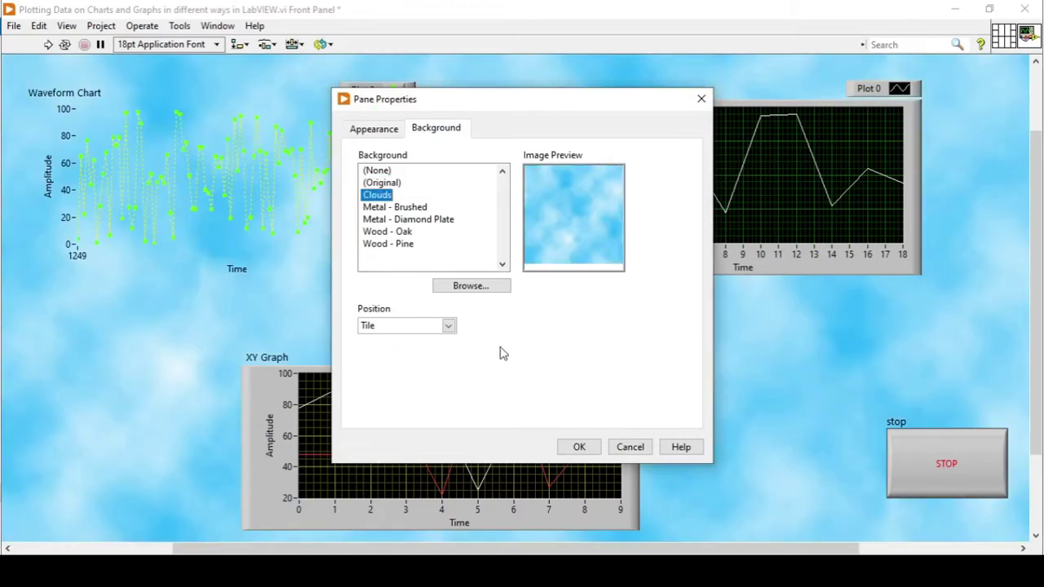
pyautogui.click(588, 450)
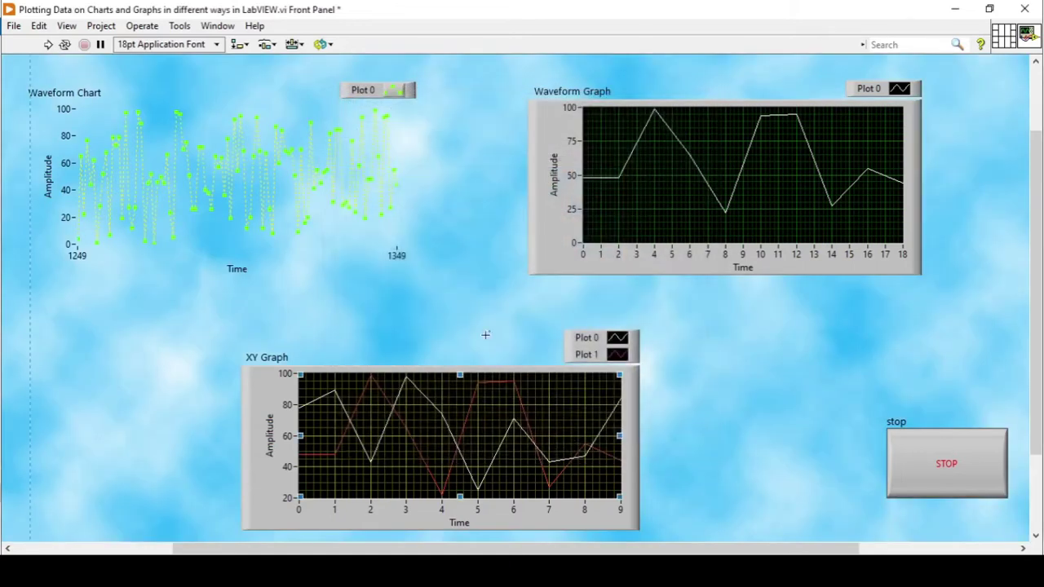
pyautogui.rightClick(316, 150)
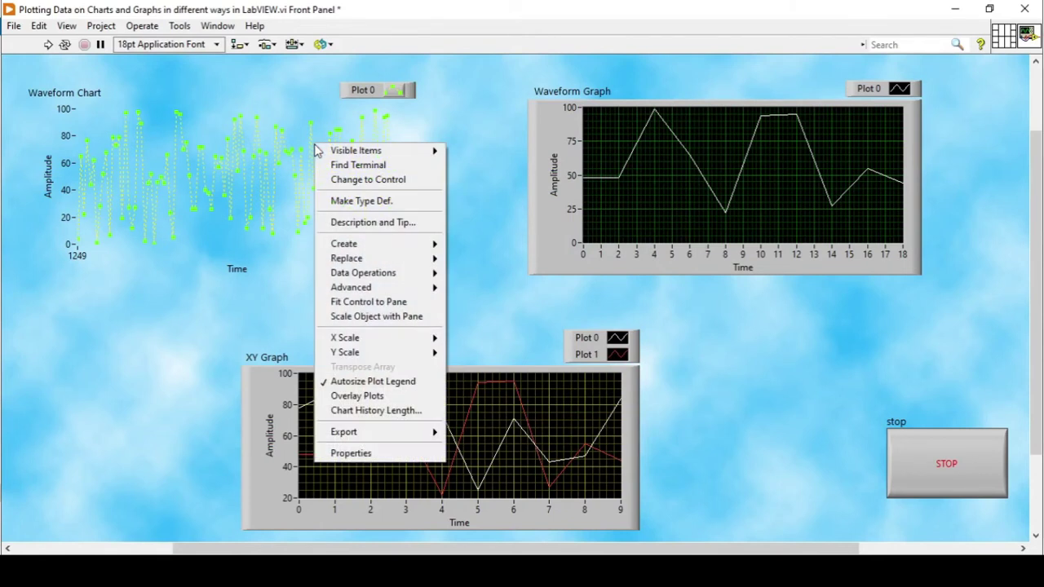
# In Chart Properties > Plots, set Plot 0's line colour to red and its points to blue
pyautogui.click(406, 453)
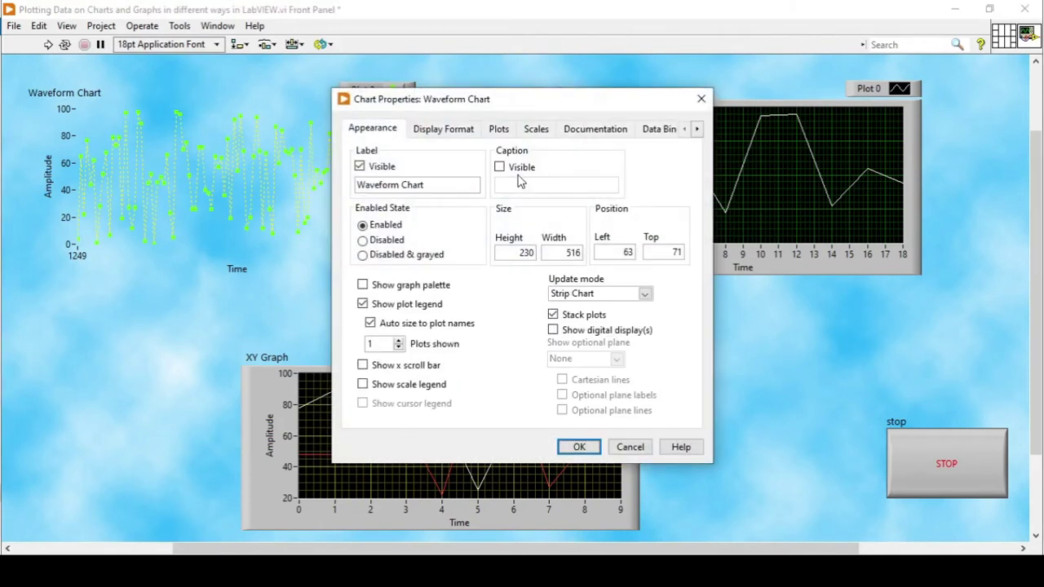
pyautogui.click(534, 129)
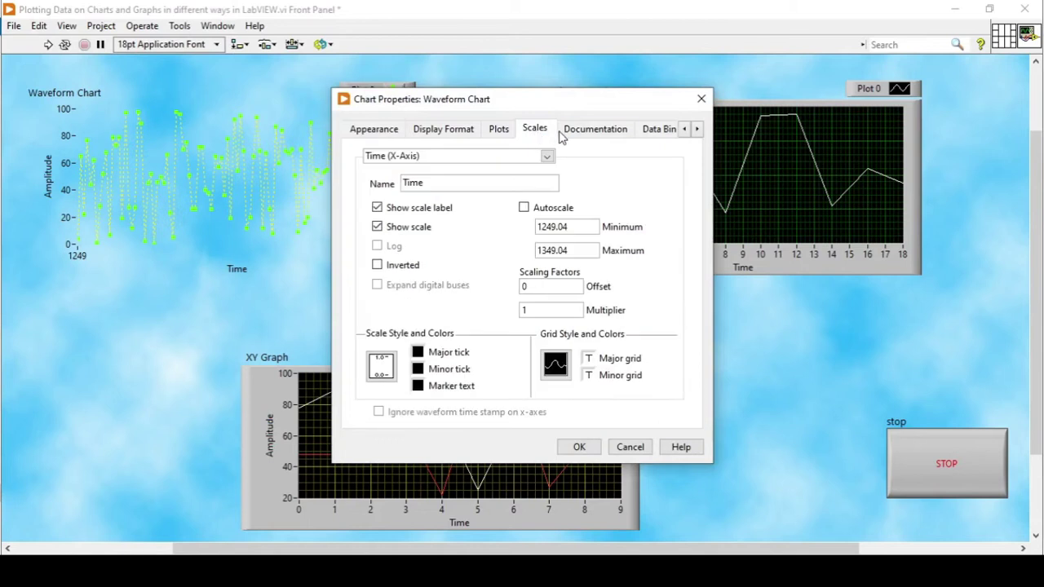
pyautogui.click(499, 135)
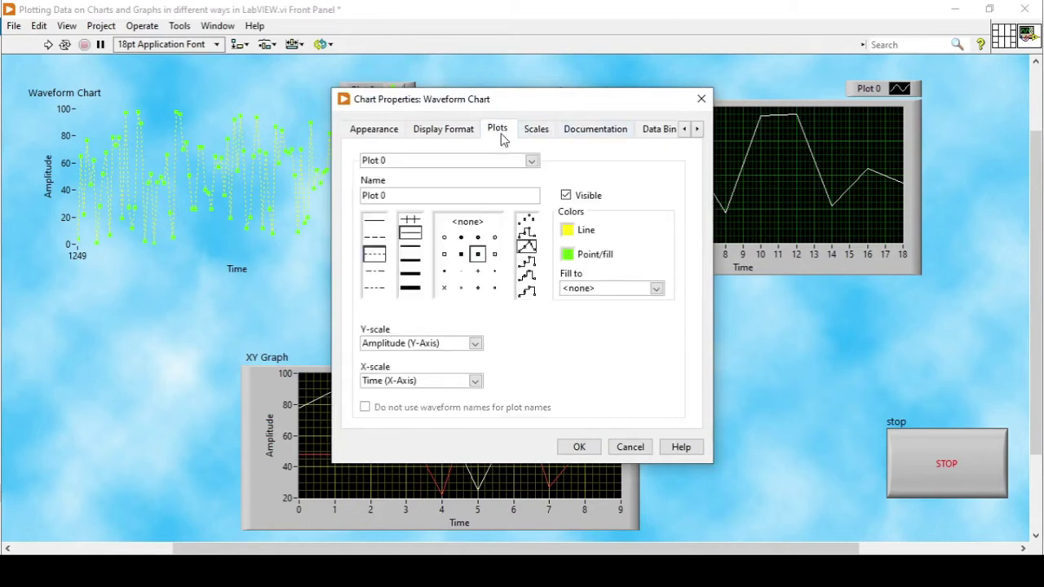
pyautogui.click(567, 230)
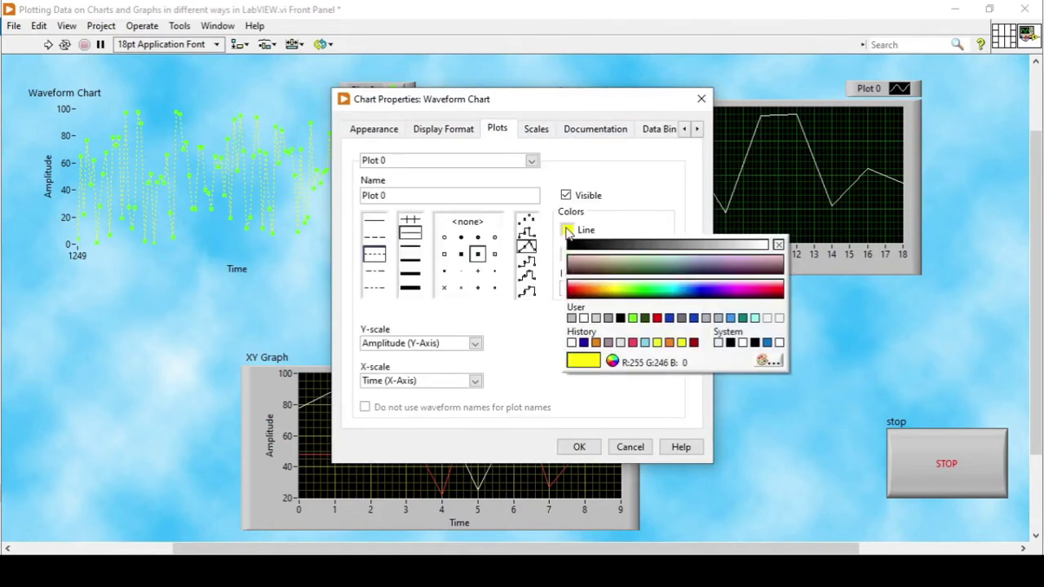
pyautogui.click(656, 318)
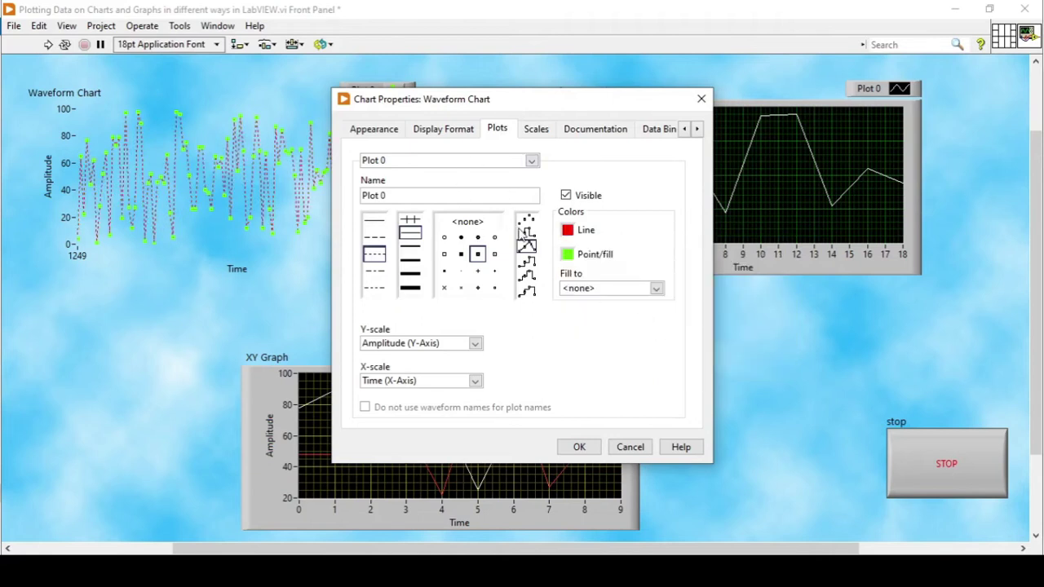
pyautogui.click(568, 254)
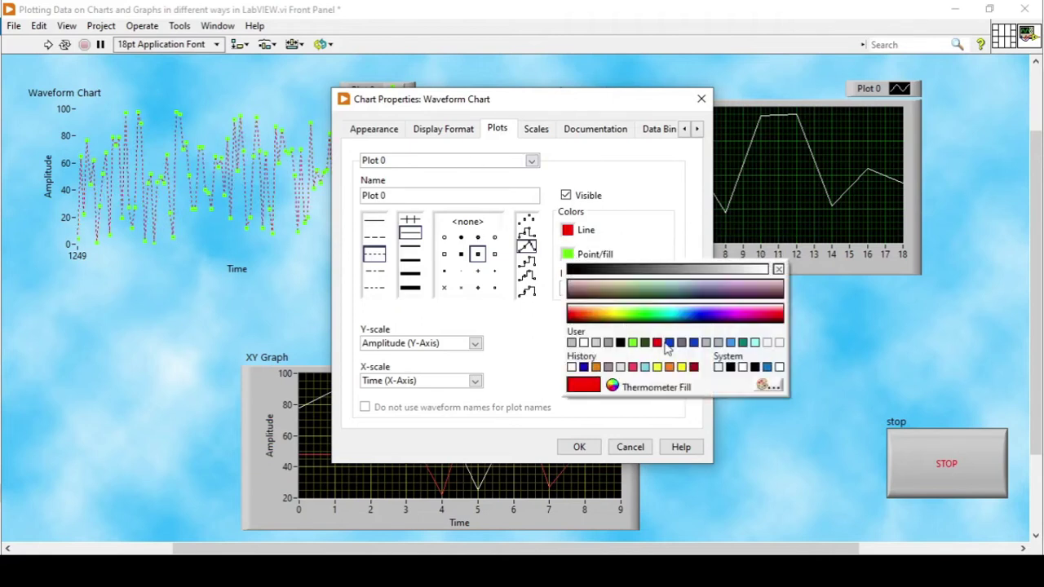
pyautogui.click(693, 342)
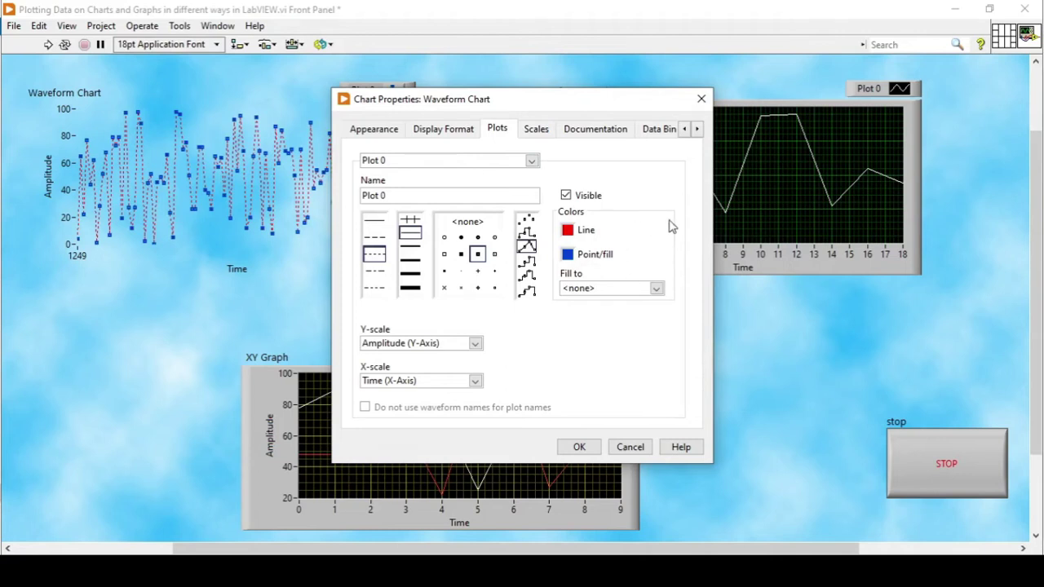
# Change the chart's points to black, click OK, then run and stop the VI
pyautogui.click(568, 254)
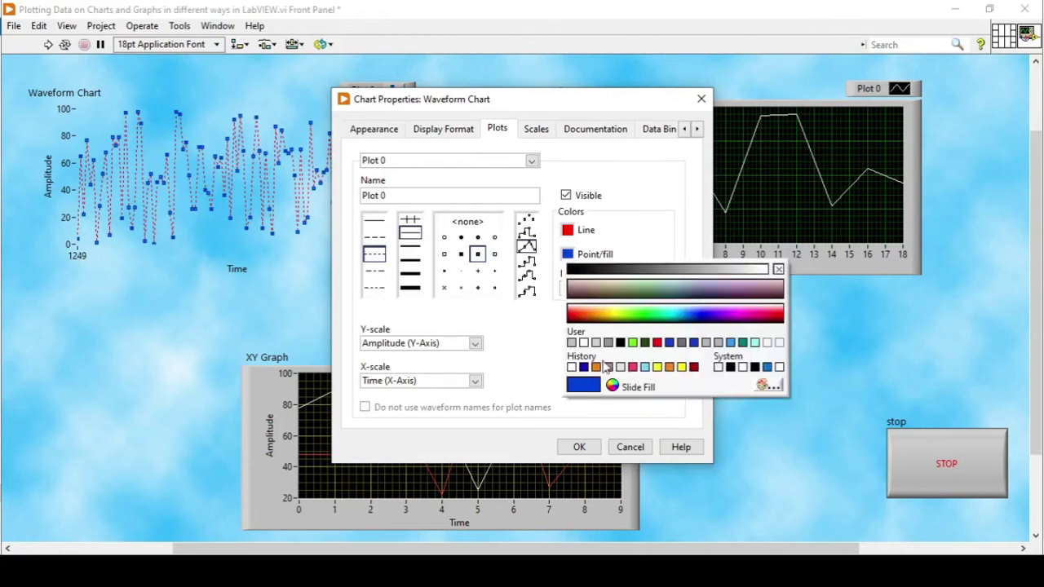
pyautogui.click(619, 343)
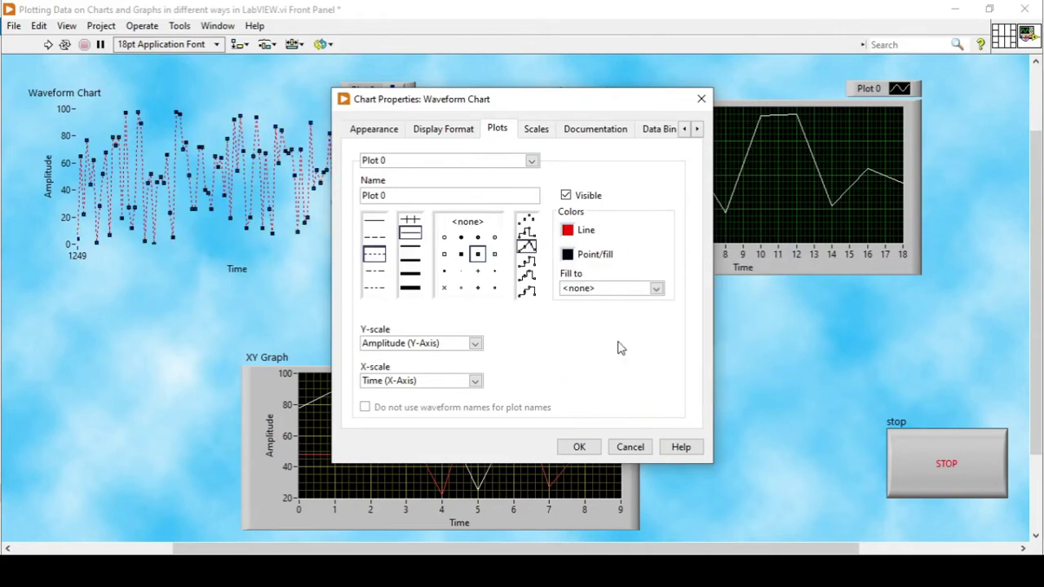
pyautogui.click(581, 448)
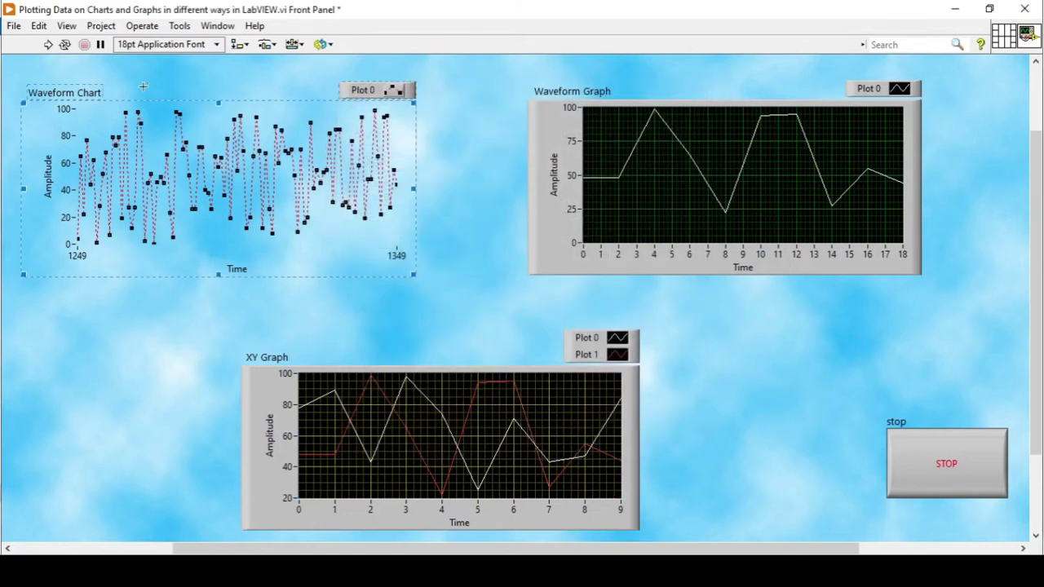
pyautogui.click(48, 44)
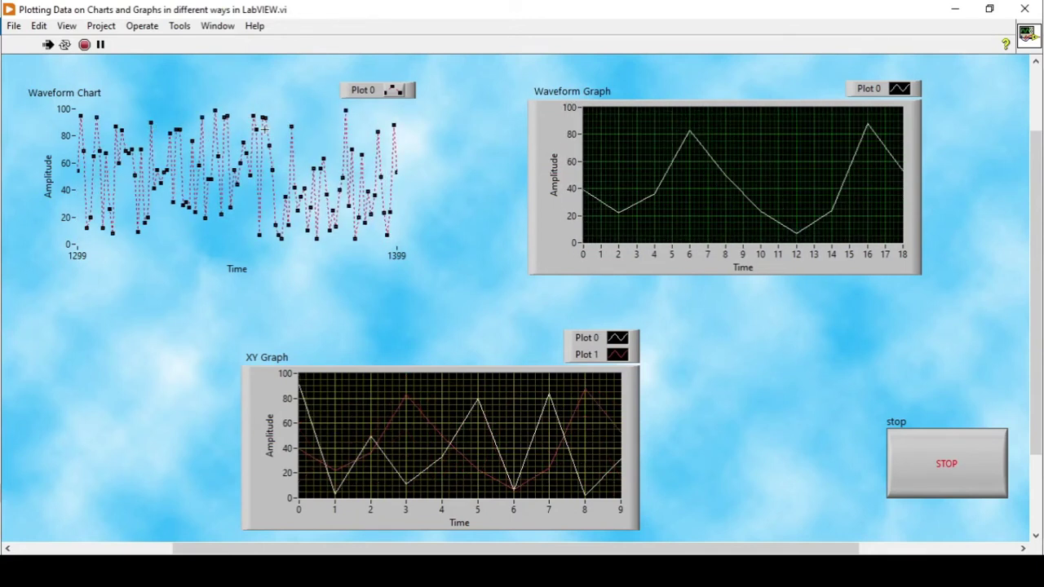
pyautogui.click(84, 44)
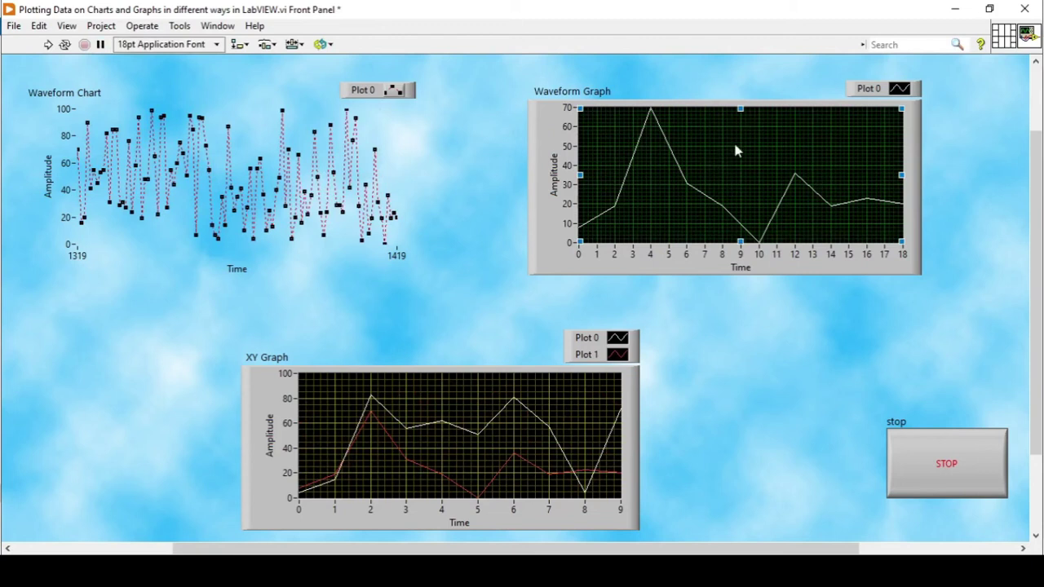
# In the Waveform Graph's Scales tab, set Grid Style to no grid for Time and Amplitude
pyautogui.rightClick(736, 149)
pyautogui.click(767, 454)
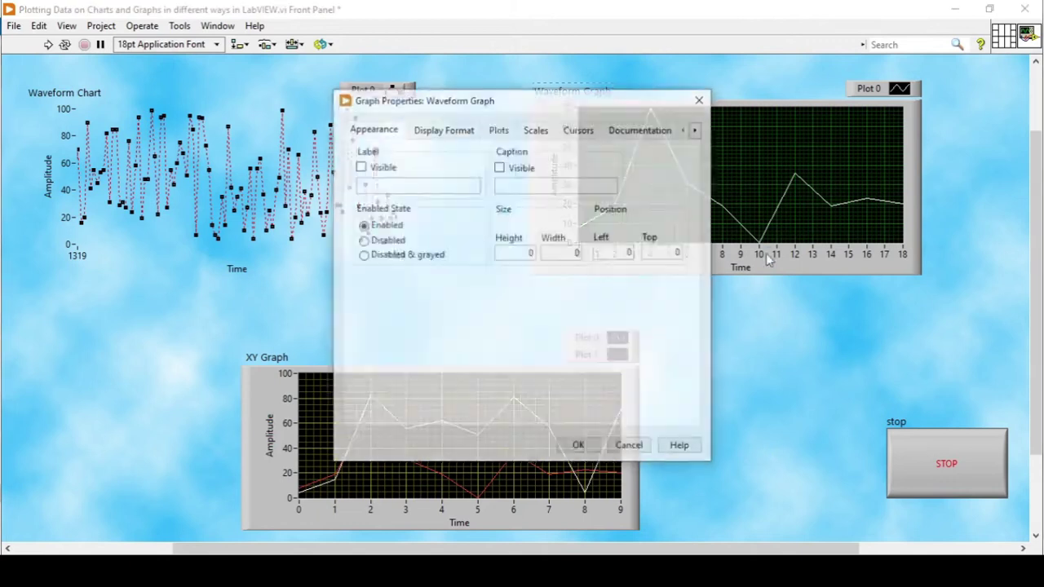
pyautogui.click(540, 133)
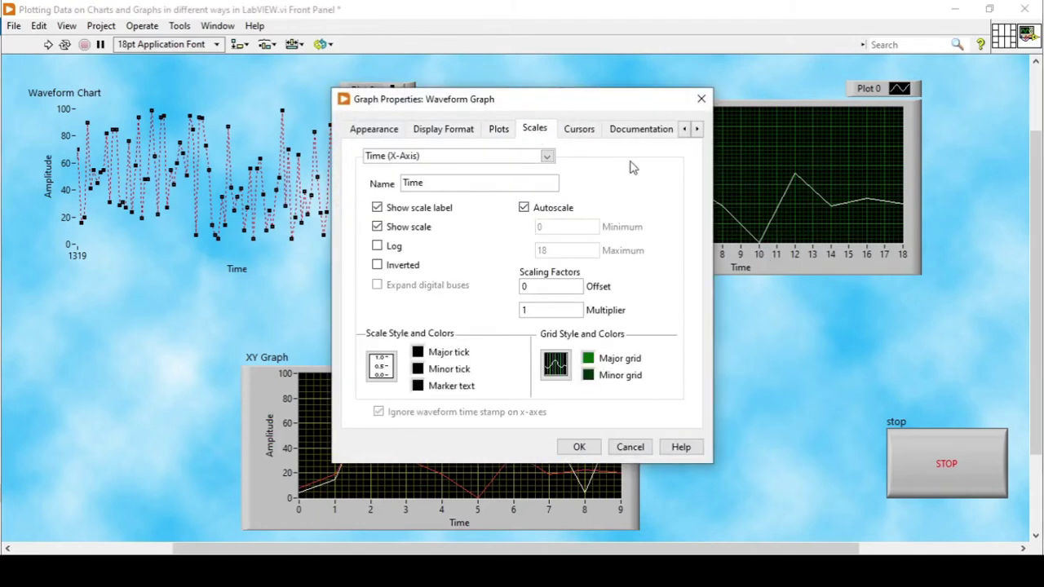
pyautogui.click(555, 370)
pyautogui.click(572, 386)
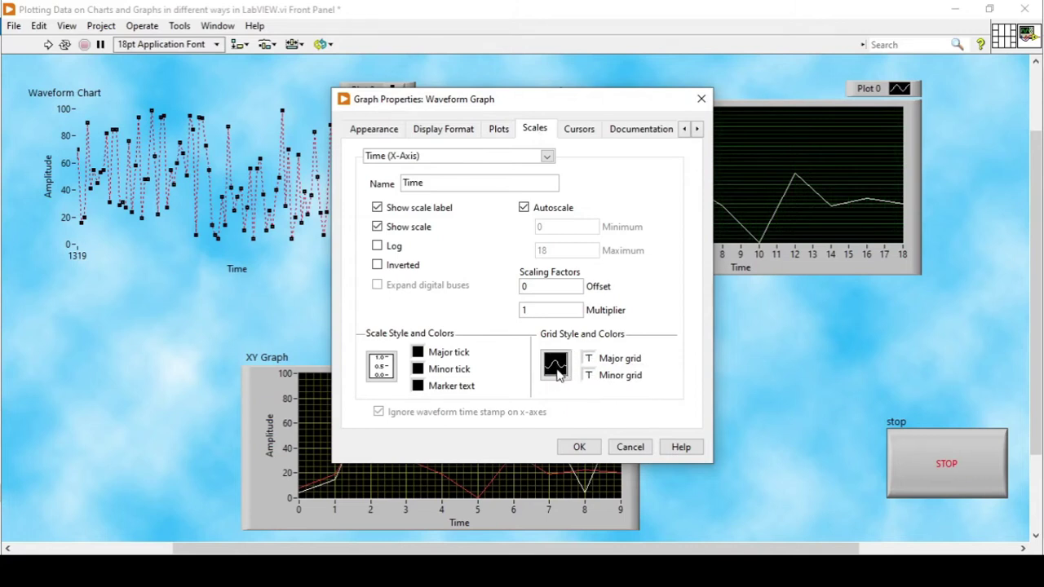
pyautogui.click(546, 156)
pyautogui.click(548, 182)
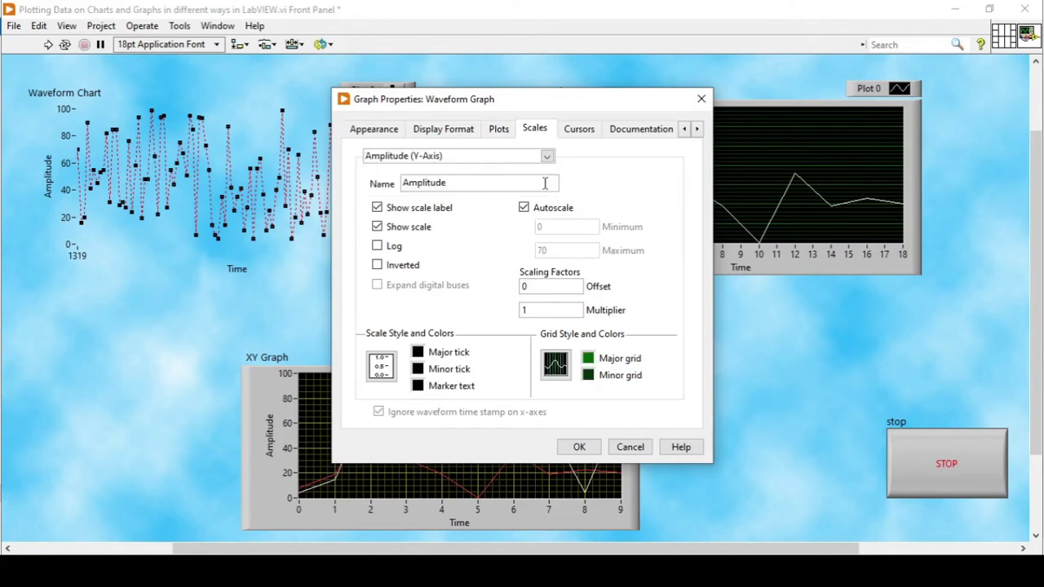
pyautogui.click(561, 360)
pyautogui.click(582, 366)
# Give the graph's Plot 0 square points, a thicker green line and yellow Point/fill, then click OK
pyautogui.moveTo(585, 112); pyautogui.dragTo(411, 61)
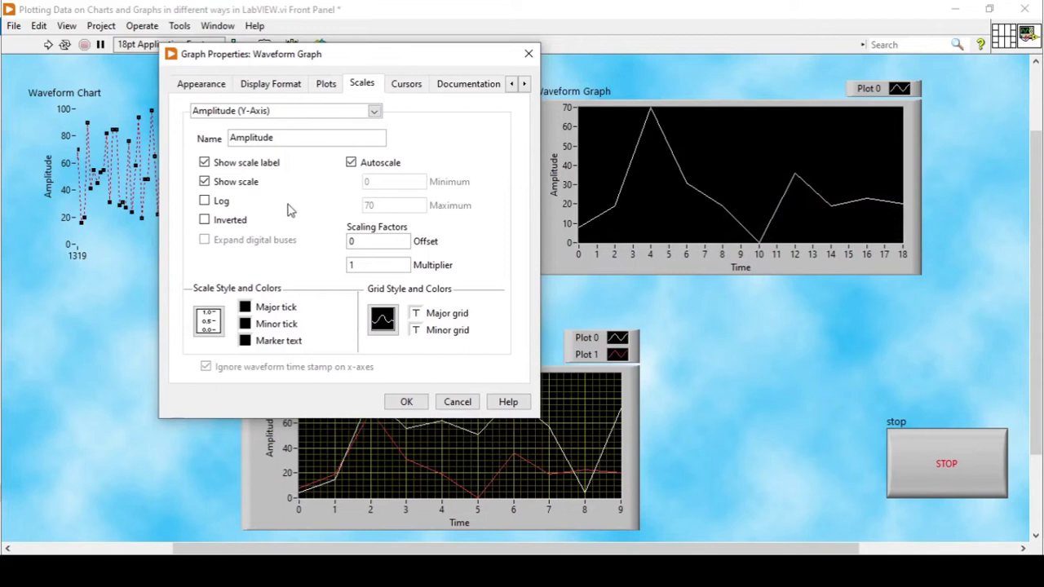
pyautogui.click(335, 90)
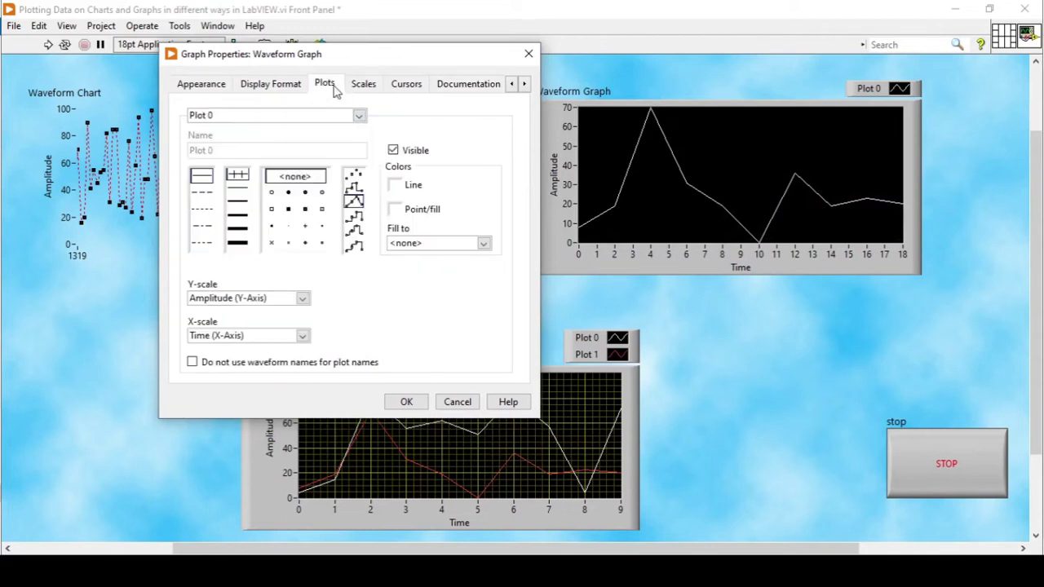
pyautogui.click(321, 209)
pyautogui.click(237, 204)
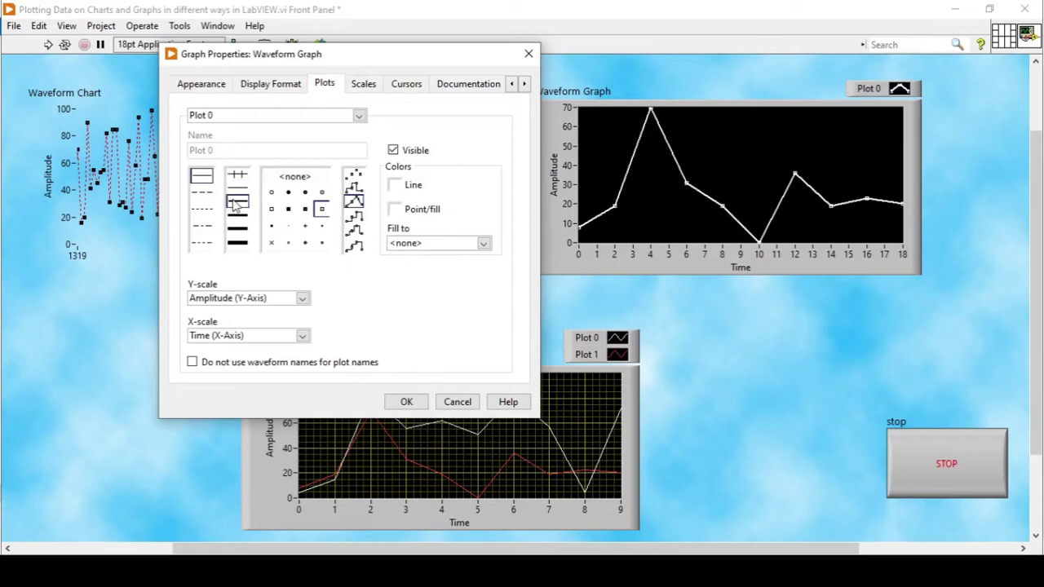
pyautogui.click(393, 188)
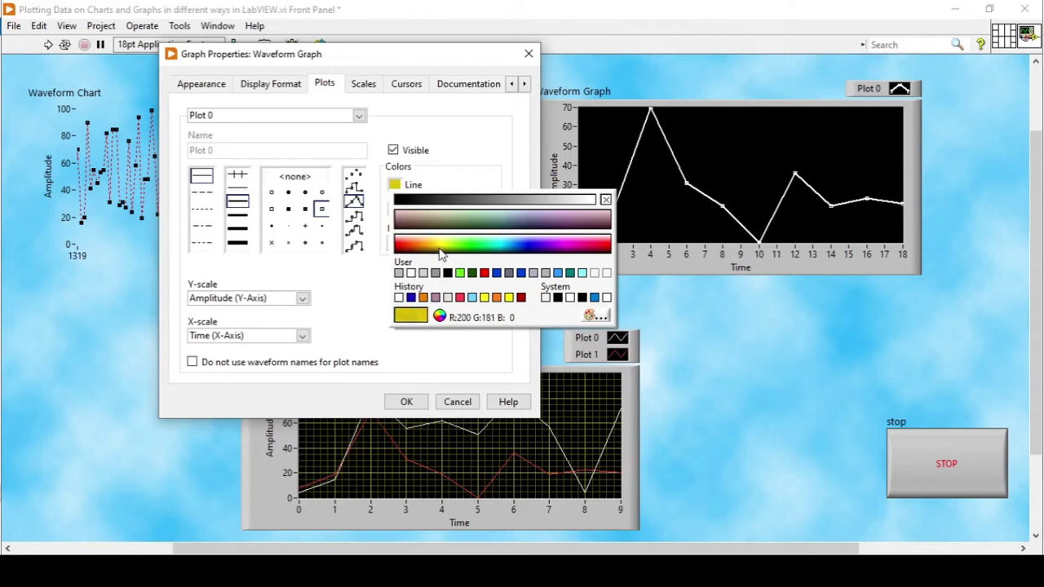
pyautogui.click(460, 275)
pyautogui.click(397, 208)
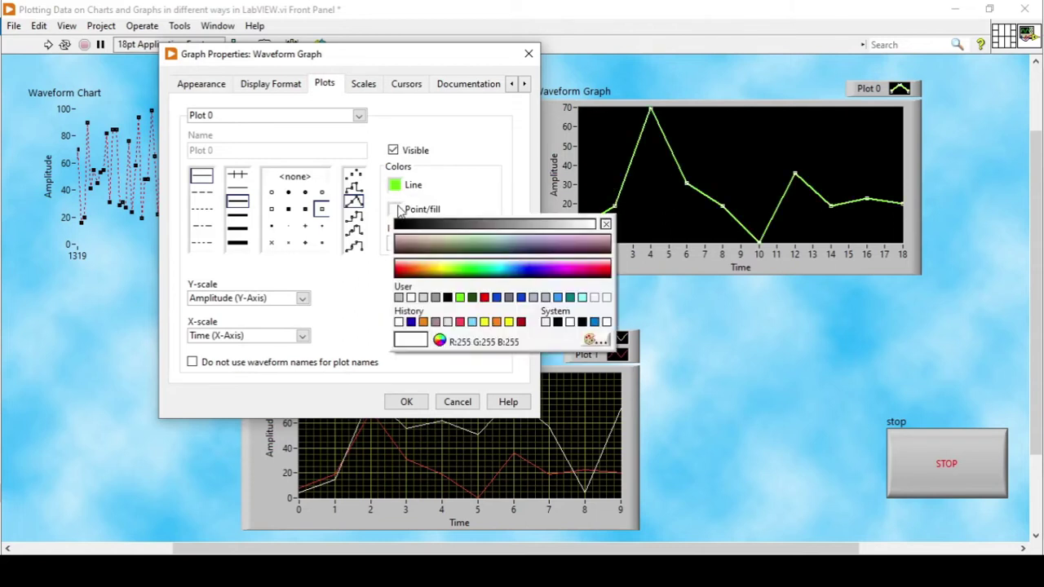
pyautogui.click(485, 323)
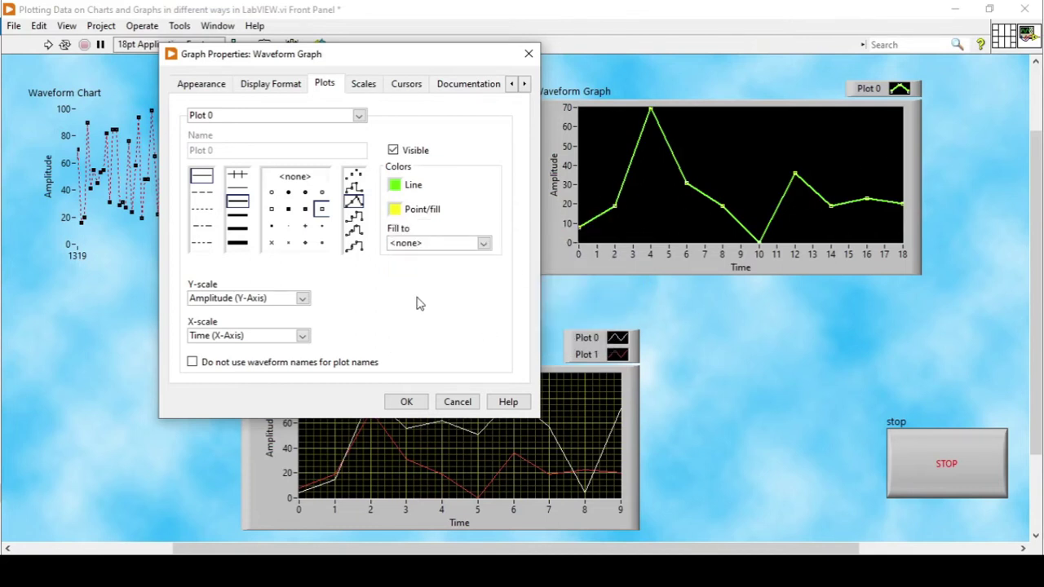
pyautogui.click(406, 403)
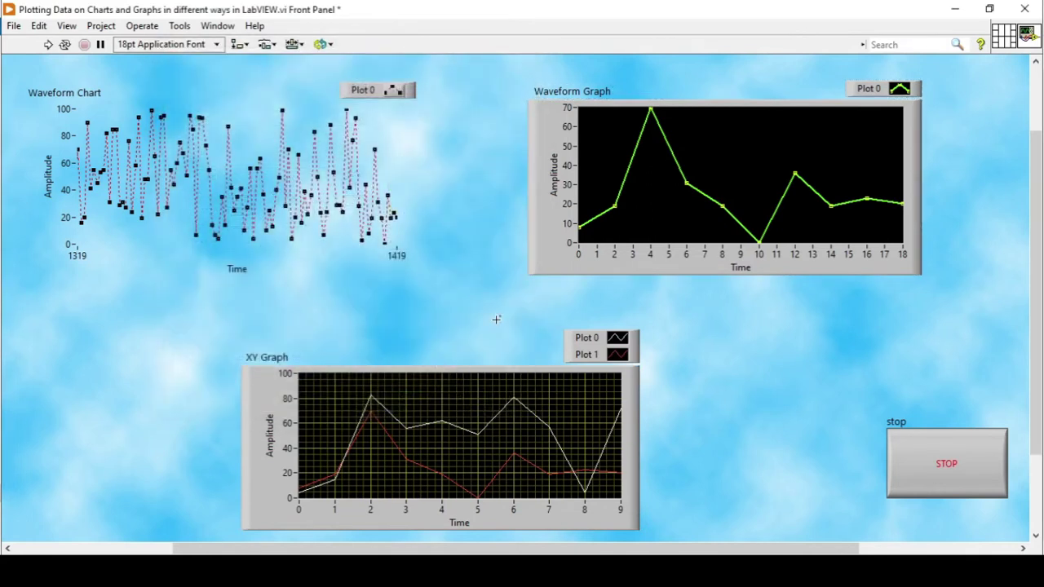
pyautogui.rightClick(813, 128)
pyautogui.press('Escape')
pyautogui.rightClick(275, 187)
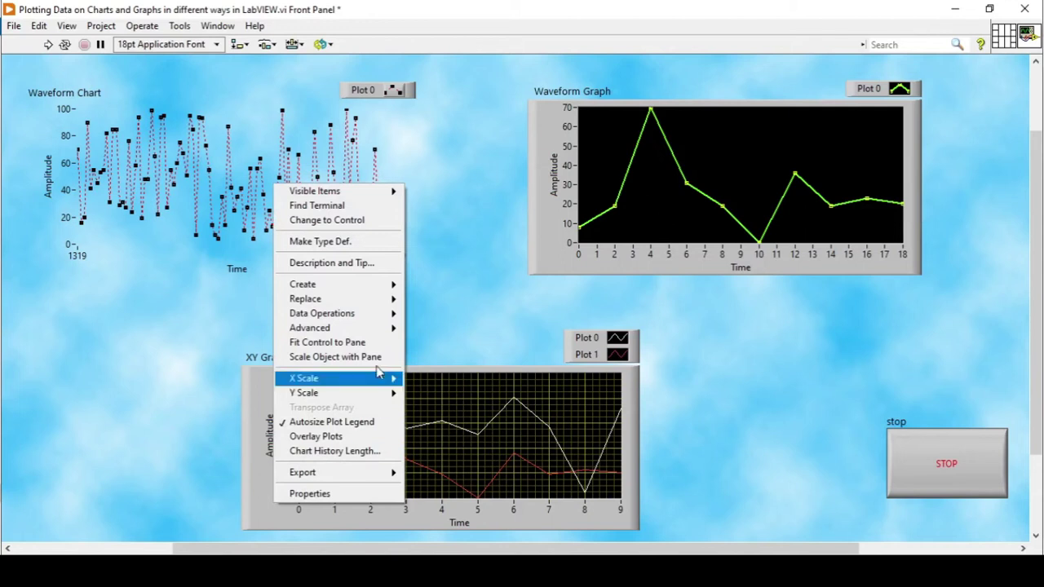
pyautogui.moveTo(377, 329)
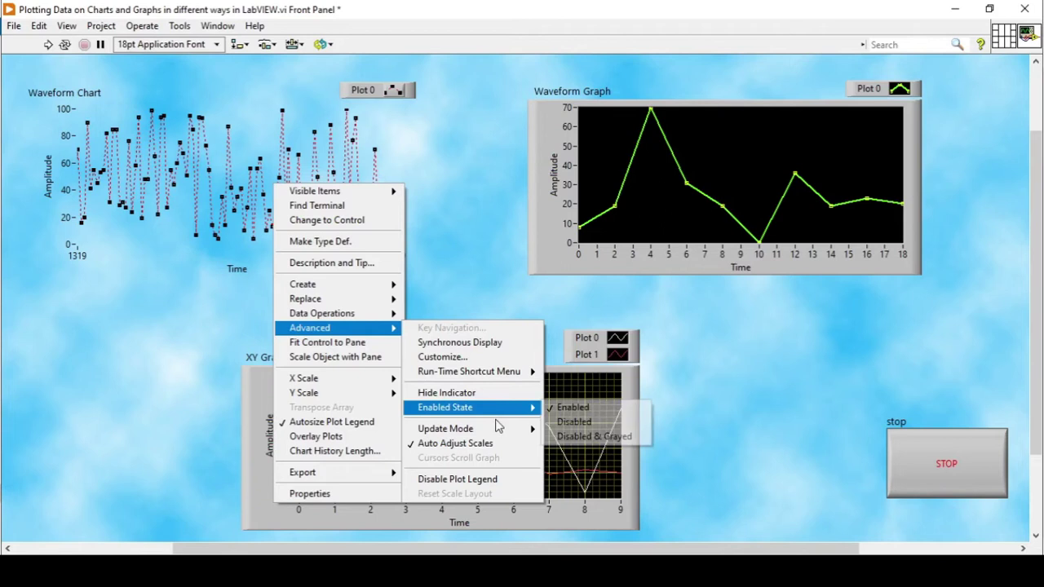
pyautogui.moveTo(499, 435)
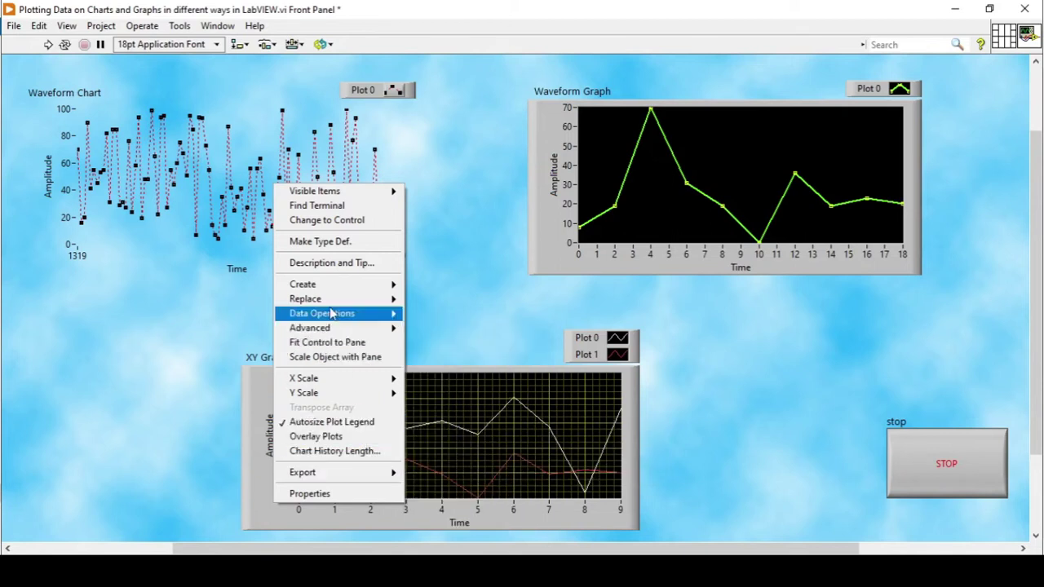
pyautogui.click(442, 281)
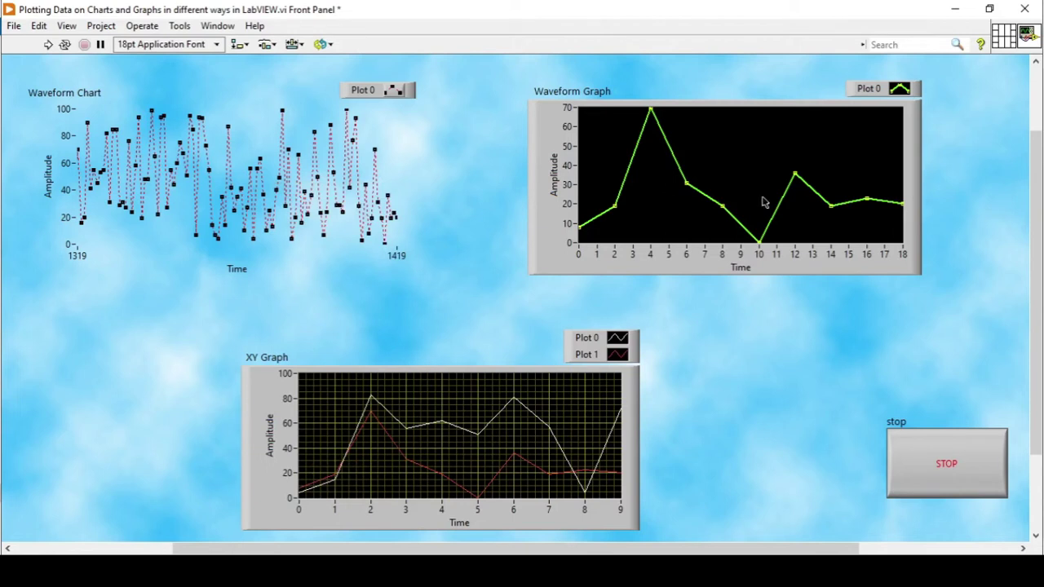
# Enable Visible Items » Scale Legend on the Waveform Graph, then reselect the graph
pyautogui.rightClick(664, 172)
pyautogui.moveTo(707, 178)
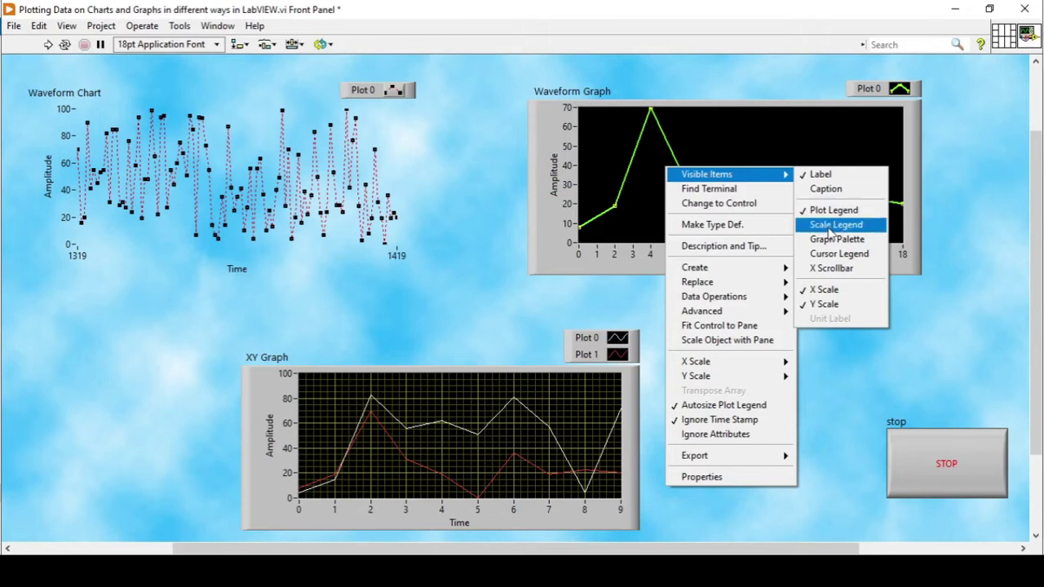
pyautogui.click(834, 226)
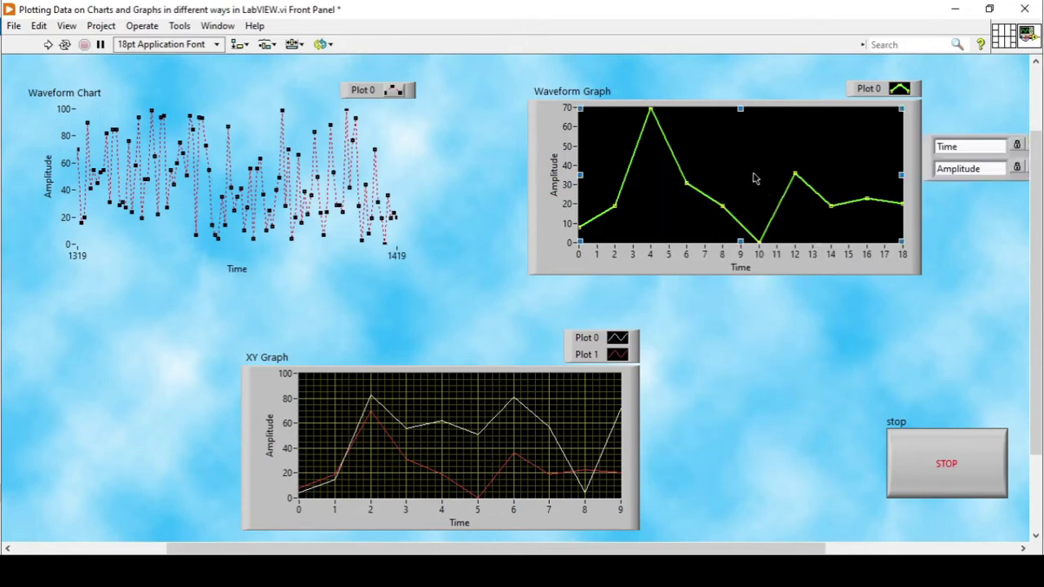
pyautogui.click(740, 103)
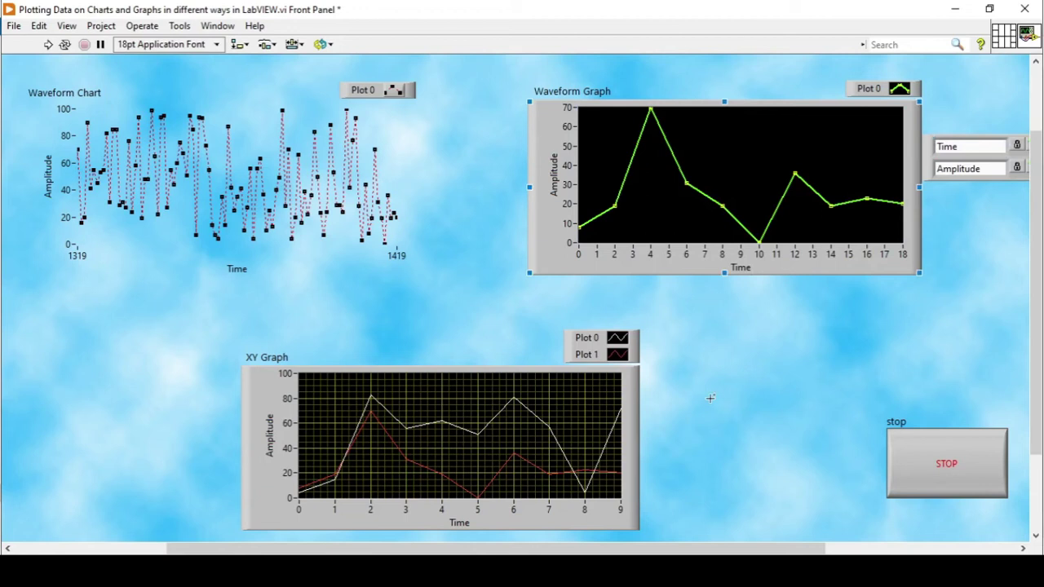
pyautogui.moveTo(642, 548); pyautogui.dragTo(703, 549)
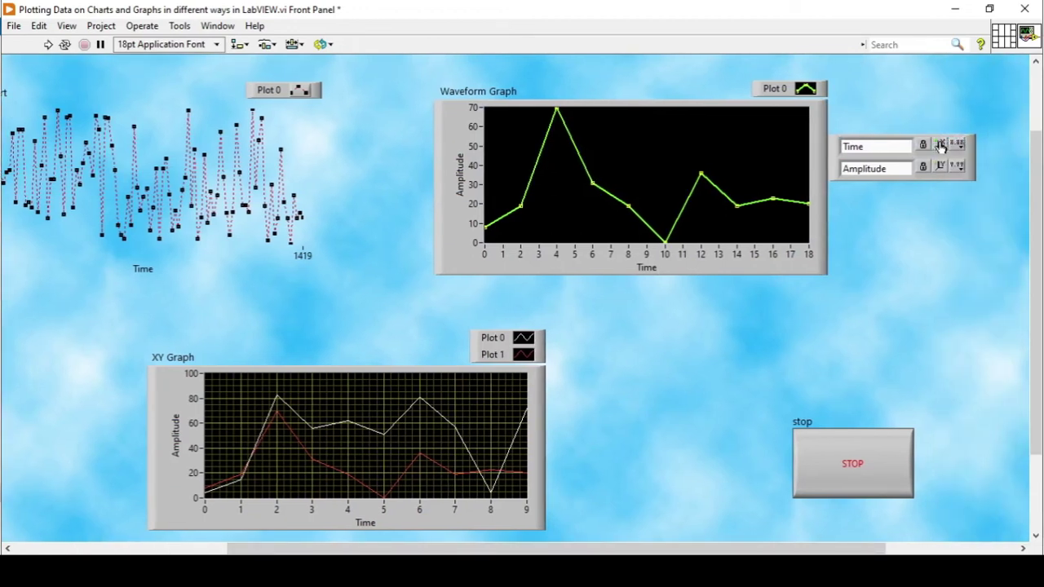
pyautogui.click(792, 94)
# Show the Graph Palette and pan the plot to Time 0.525544–18.525544 and Amplitude -4–66
pyautogui.rightClick(788, 106)
pyautogui.moveTo(825, 121)
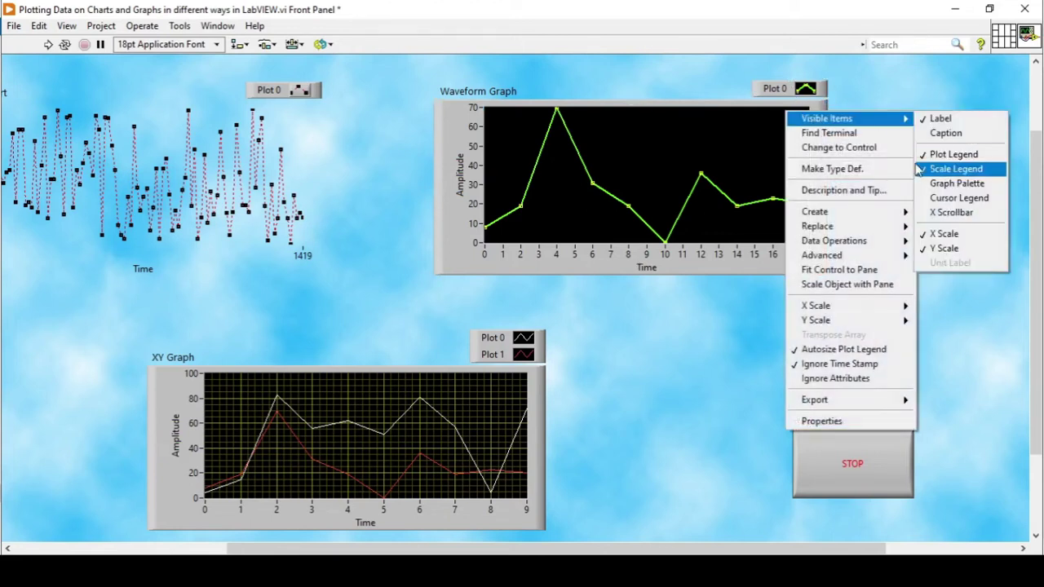
pyautogui.click(916, 185)
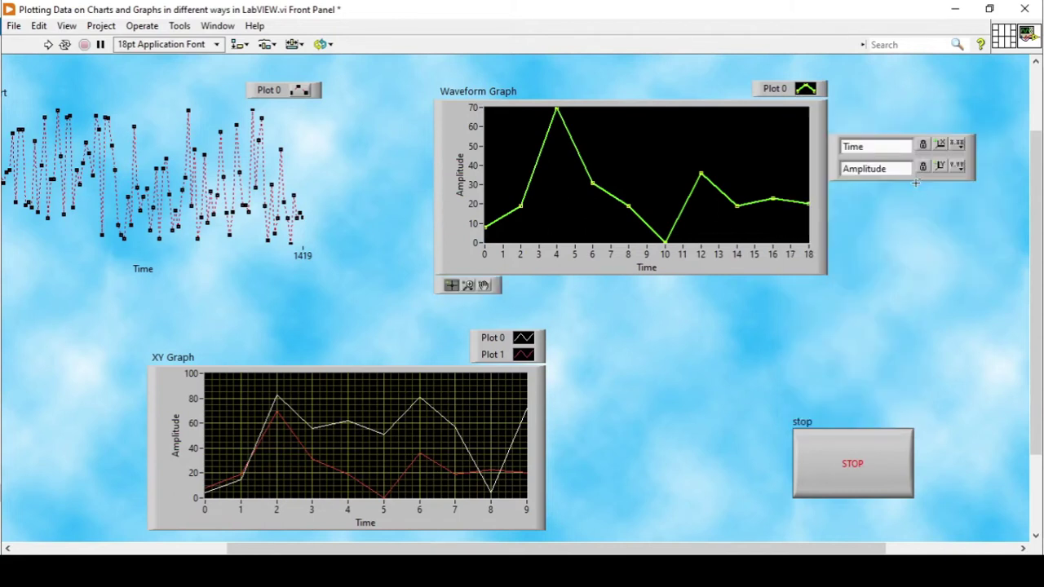
pyautogui.click(484, 286)
pyautogui.moveTo(660, 152)
pyautogui.mouseDown()
pyautogui.moveTo(571, 167)
pyautogui.moveTo(622, 142)
pyautogui.moveTo(612, 141)
pyautogui.moveTo(615, 165)
pyautogui.moveTo(659, 174)
pyautogui.moveTo(645, 146)
pyautogui.moveTo(688, 170)
pyautogui.moveTo(709, 146)
pyautogui.moveTo(662, 177)
pyautogui.moveTo(651, 143)
pyautogui.mouseUp()
# X-zoom the Waveform Graph's time axis in to around 8–10, then further near 9.5
pyautogui.click(467, 285)
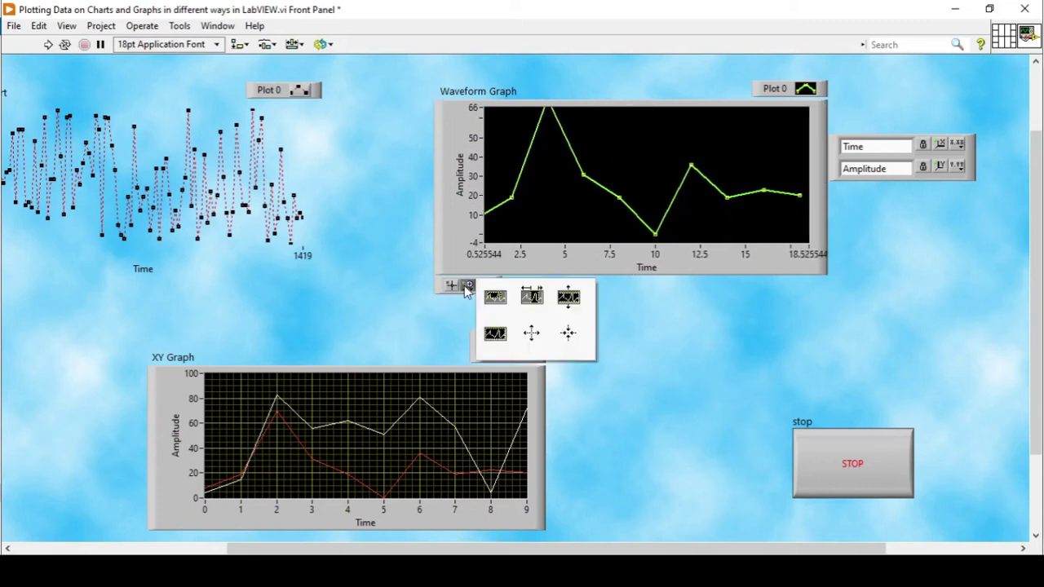
pyautogui.click(532, 297)
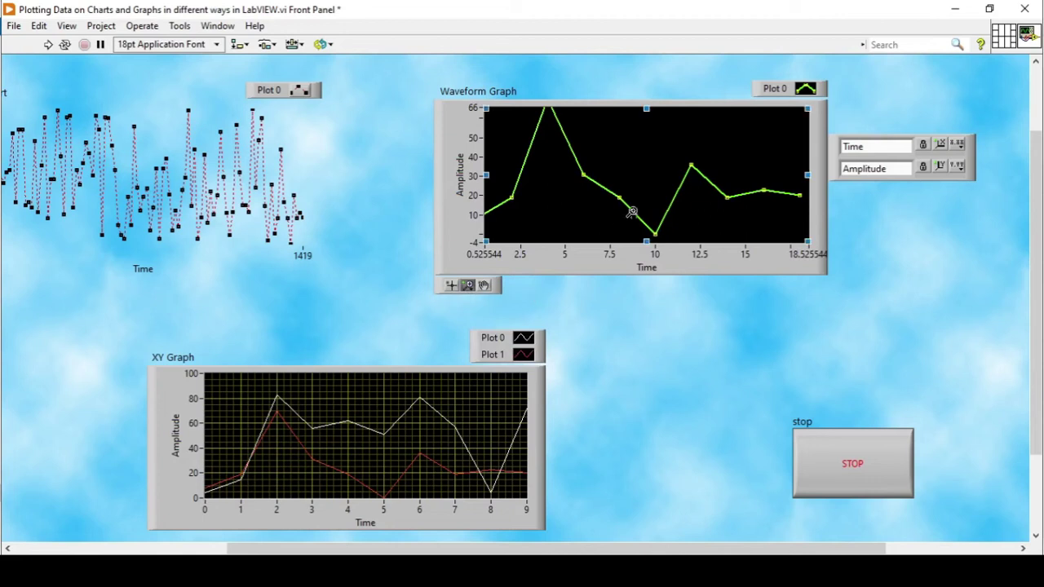
pyautogui.moveTo(668, 192); pyautogui.dragTo(612, 193)
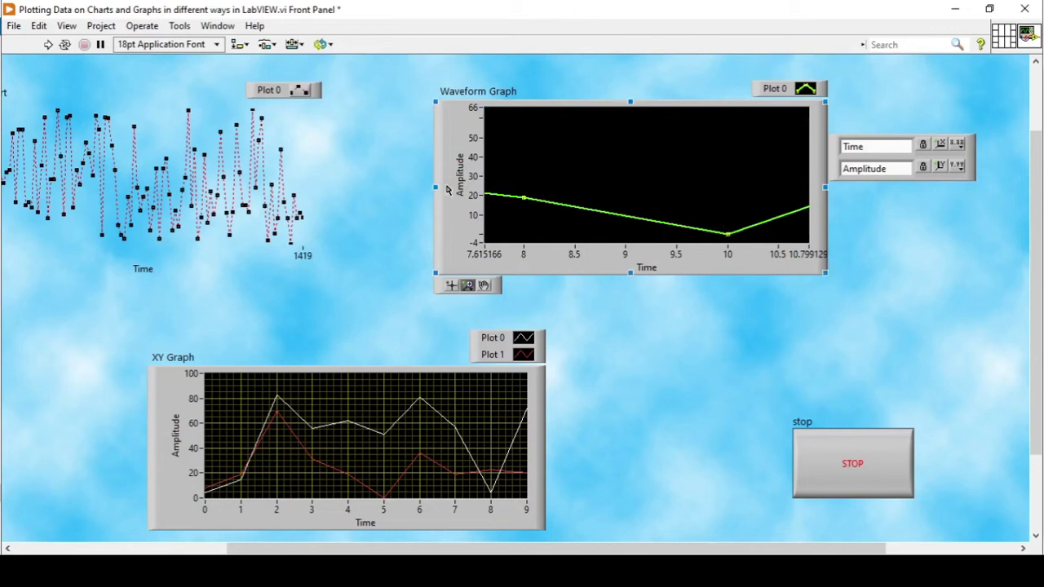
pyautogui.moveTo(639, 177); pyautogui.dragTo(708, 164)
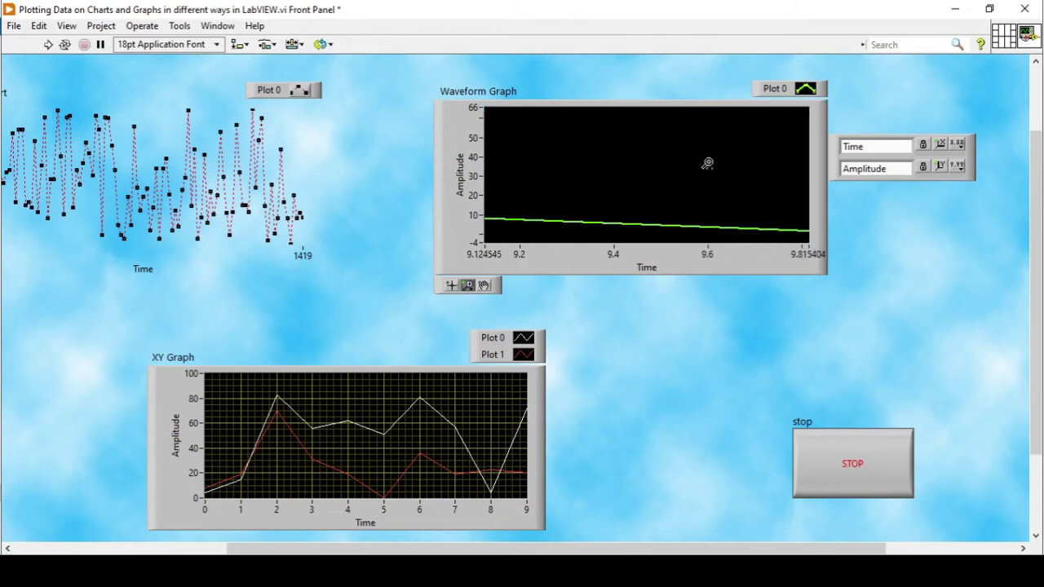
# Use Zoom In about Point repeatedly to zoom deeper into one spot on the plot
pyautogui.click(471, 288)
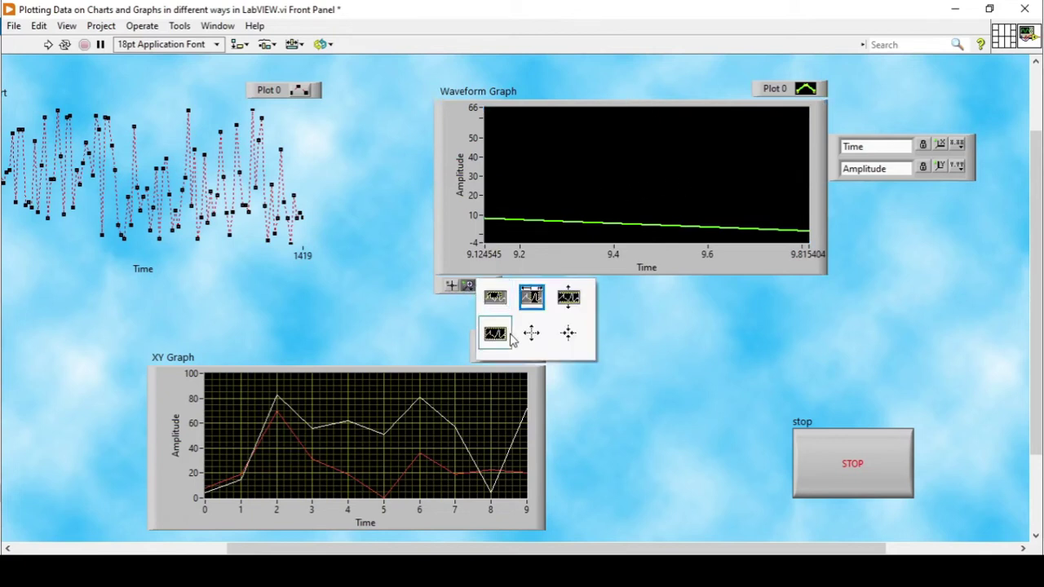
pyautogui.click(536, 338)
pyautogui.moveTo(580, 194); pyautogui.dragTo(671, 161)
pyautogui.moveTo(557, 218)
pyautogui.mouseDown()
pyautogui.moveTo(620, 187)
pyautogui.moveTo(643, 161)
pyautogui.moveTo(557, 224)
pyautogui.mouseUp()
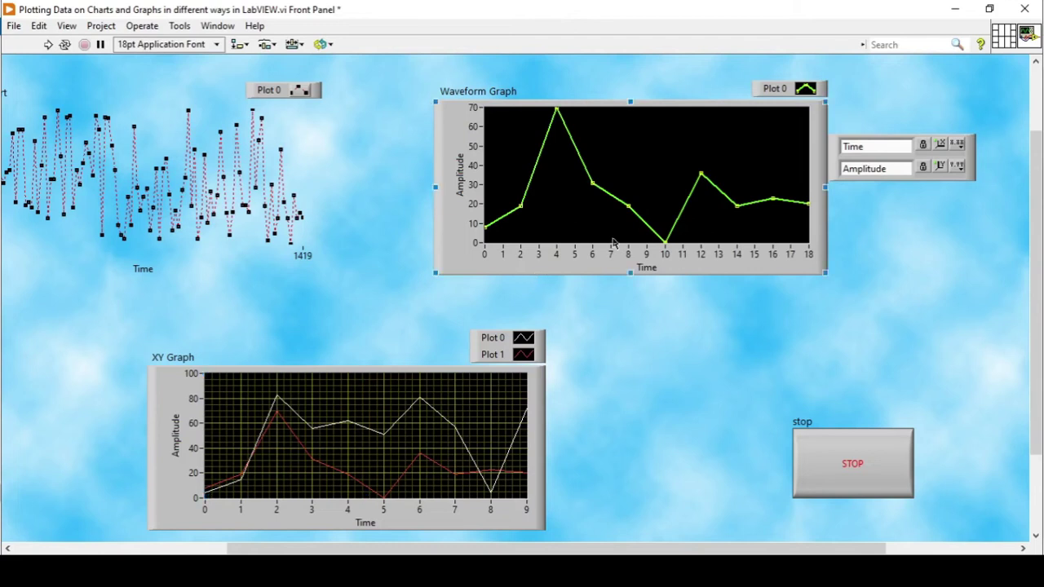
# Turn the Waveform Graph's graph palette back on
pyautogui.rightClick(747, 143)
pyautogui.moveTo(806, 151)
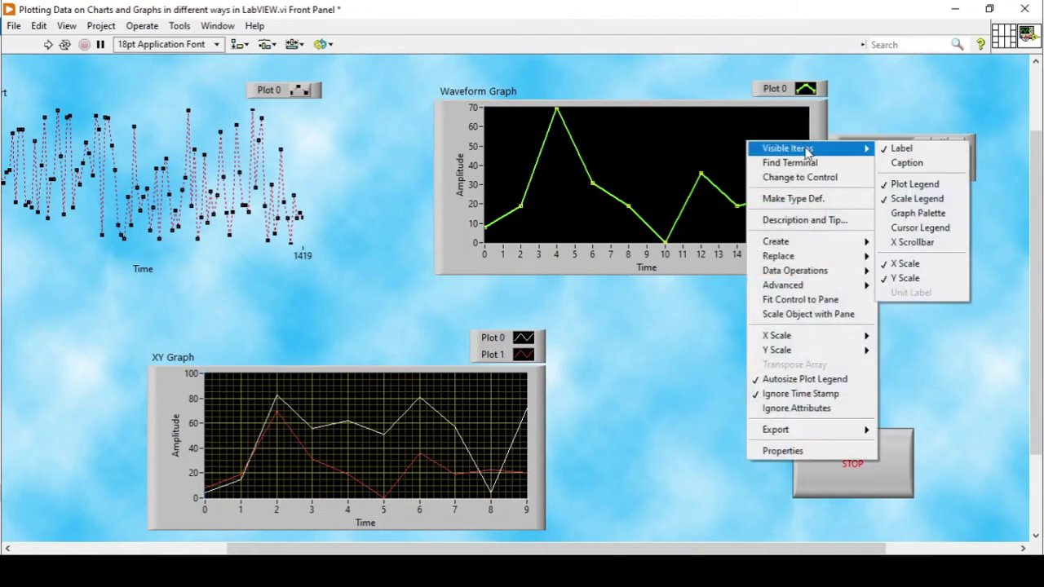
pyautogui.click(900, 219)
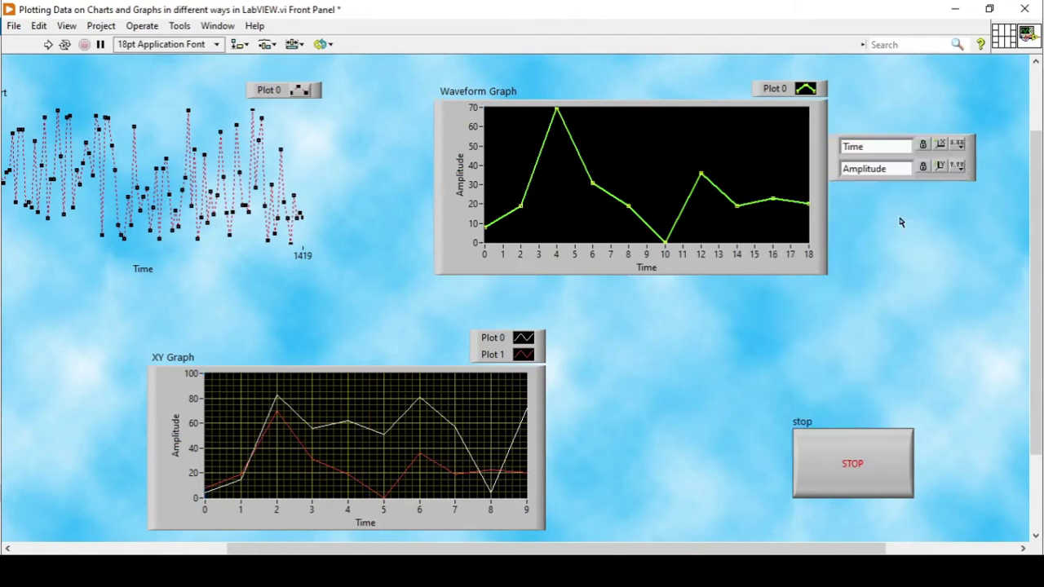
# Show the Waveform Graph's cursor legend with Cursors, X and Y columns
pyautogui.rightClick(753, 157)
pyautogui.moveTo(797, 160)
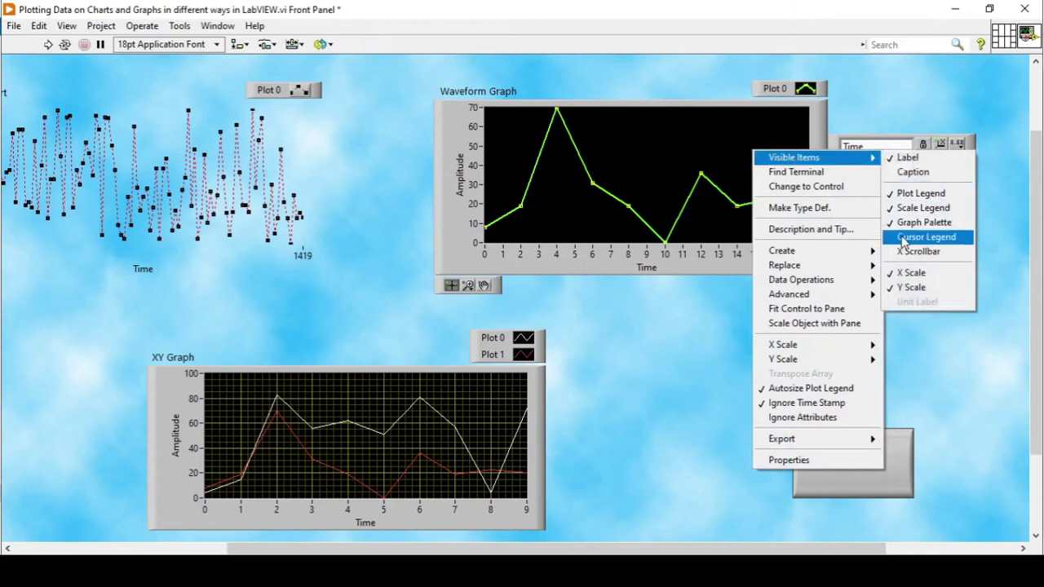
pyautogui.click(902, 237)
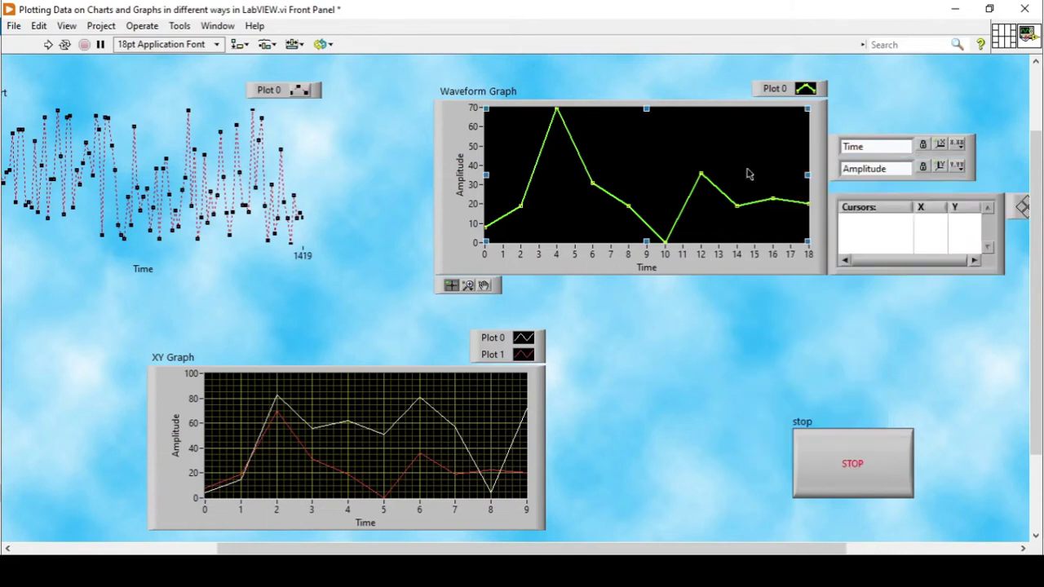
pyautogui.rightClick(722, 204)
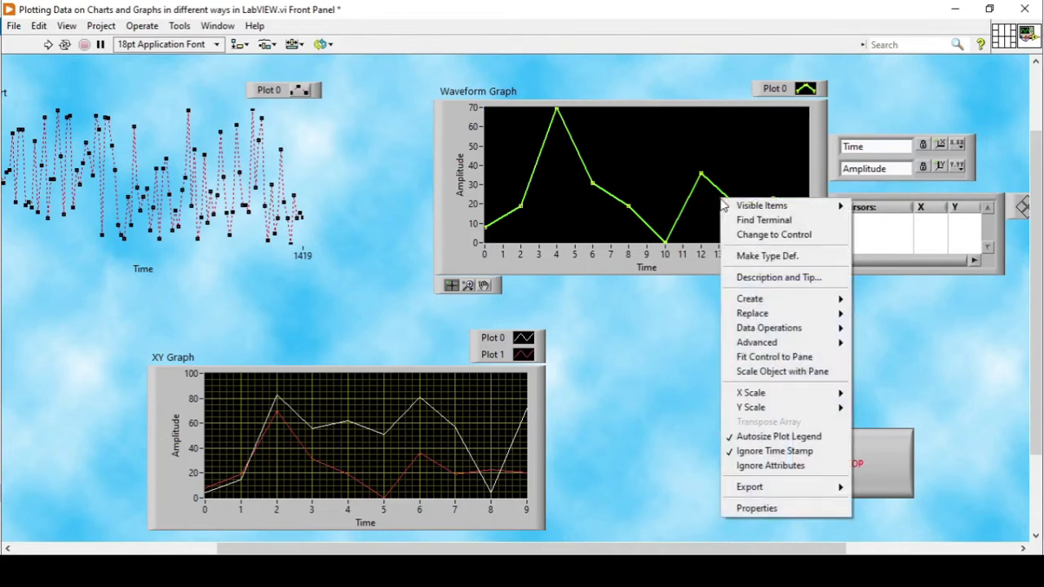
pyautogui.moveTo(807, 206)
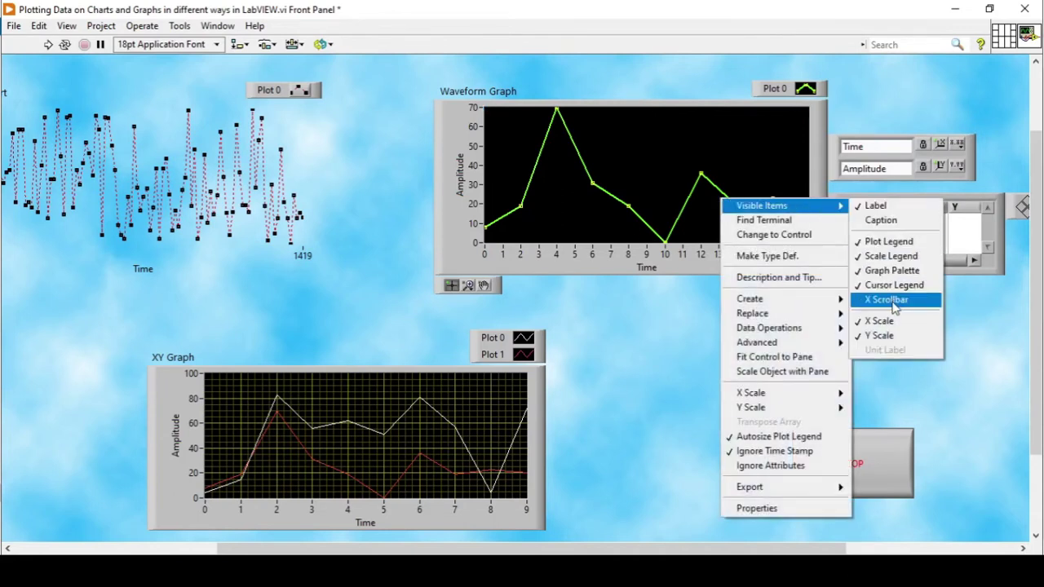
pyautogui.click(268, 155)
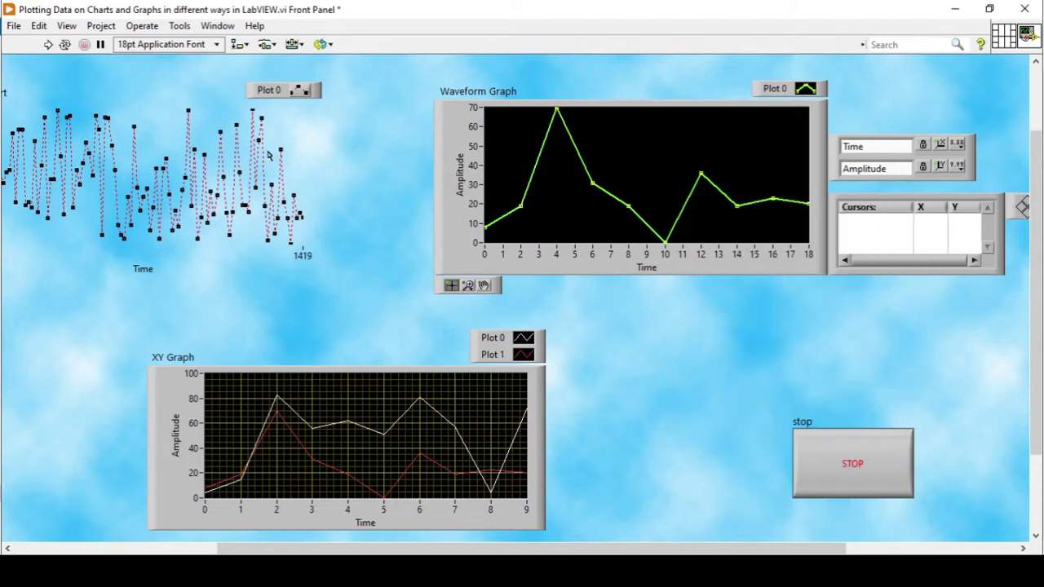
# Add an X scrollbar to the Waveform Chart and drag its thumb through the history
pyautogui.rightClick(199, 163)
pyautogui.moveTo(262, 166)
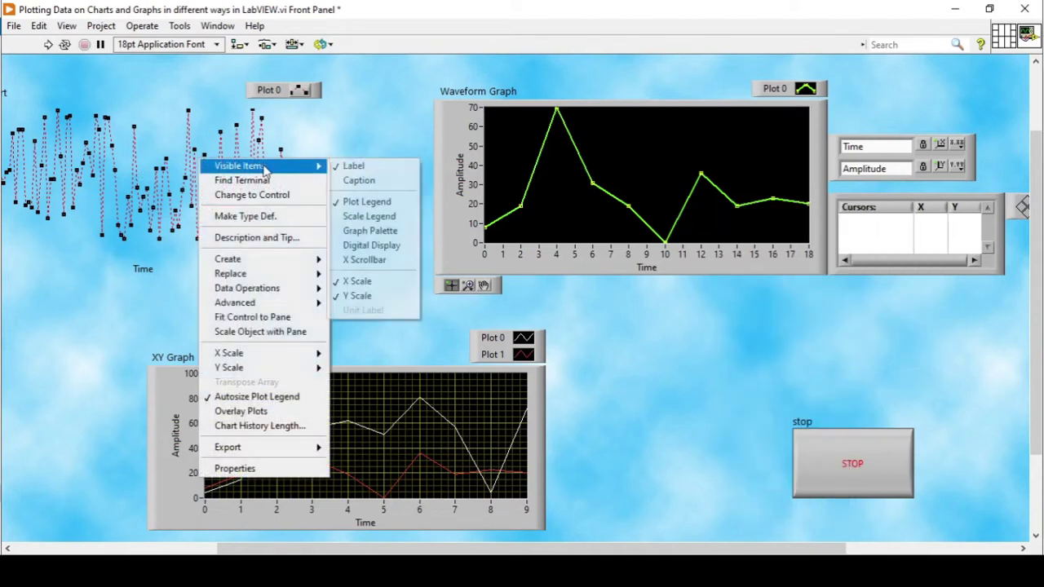
pyautogui.click(394, 260)
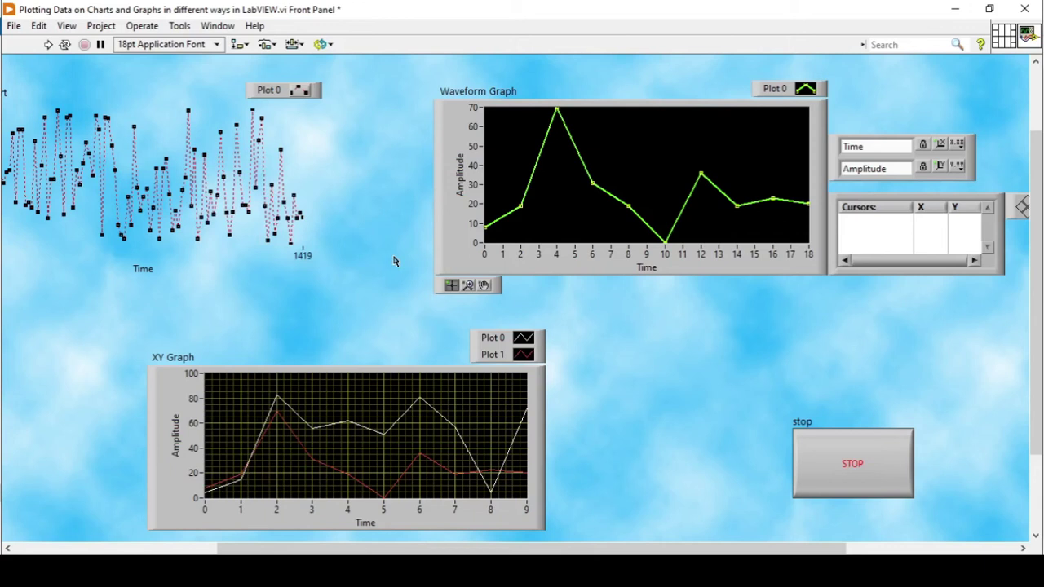
pyautogui.moveTo(303, 290)
pyautogui.mouseDown()
pyautogui.moveTo(248, 292)
pyautogui.moveTo(319, 287)
pyautogui.mouseUp()
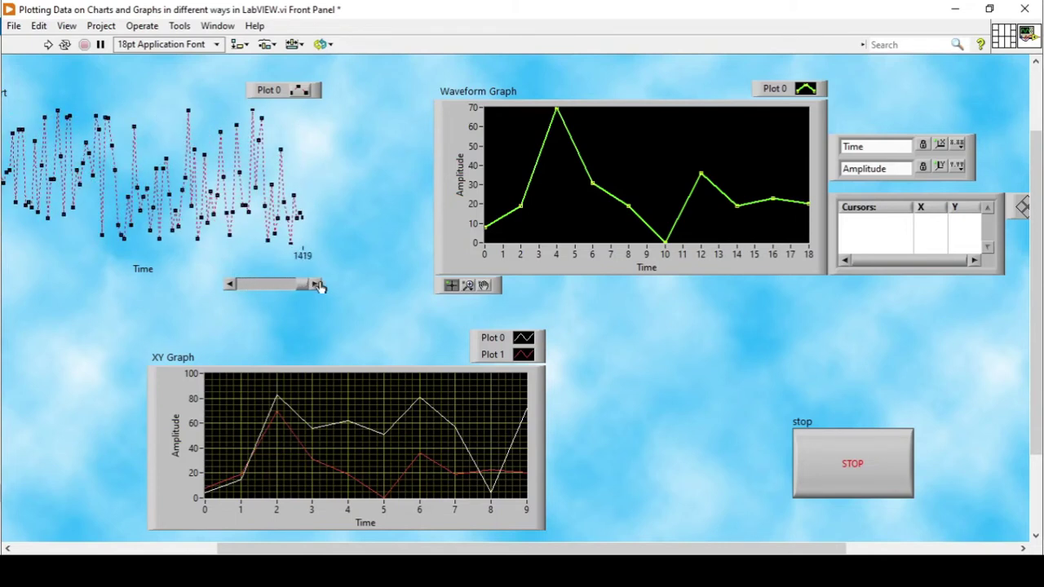